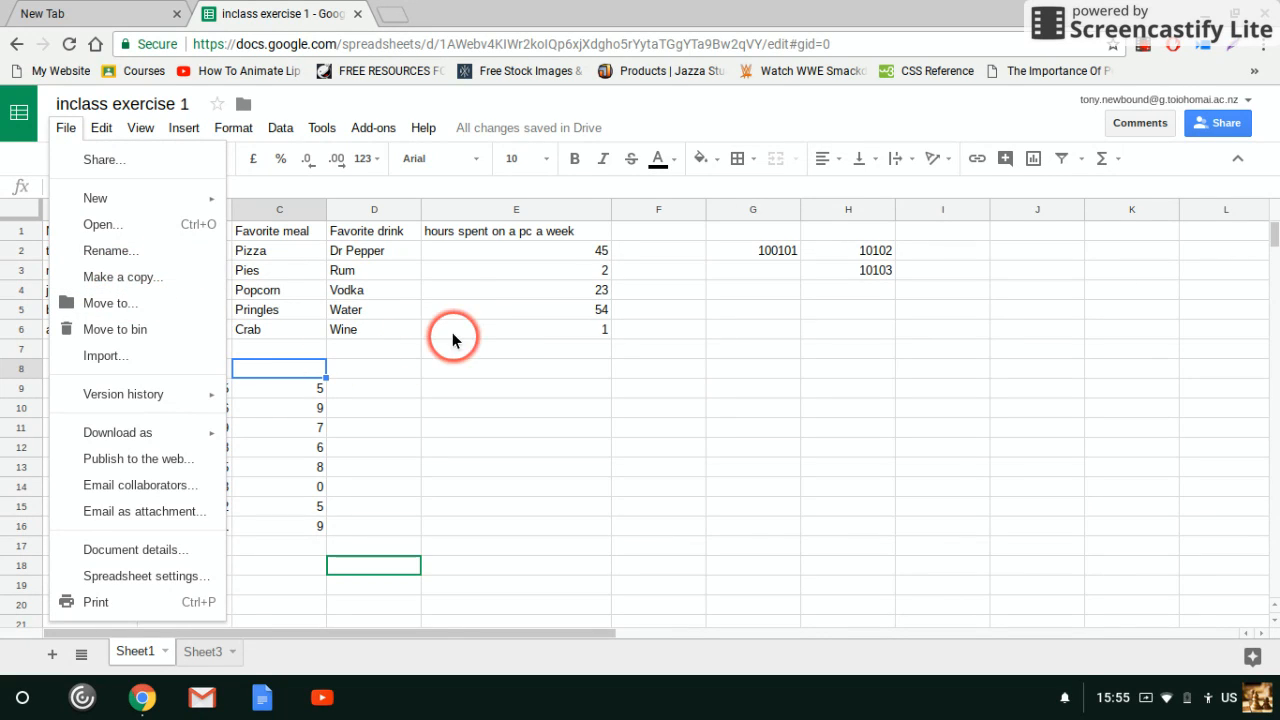
Dismiss the open File menu and close the unused New Tab browser tab
click(497, 350)
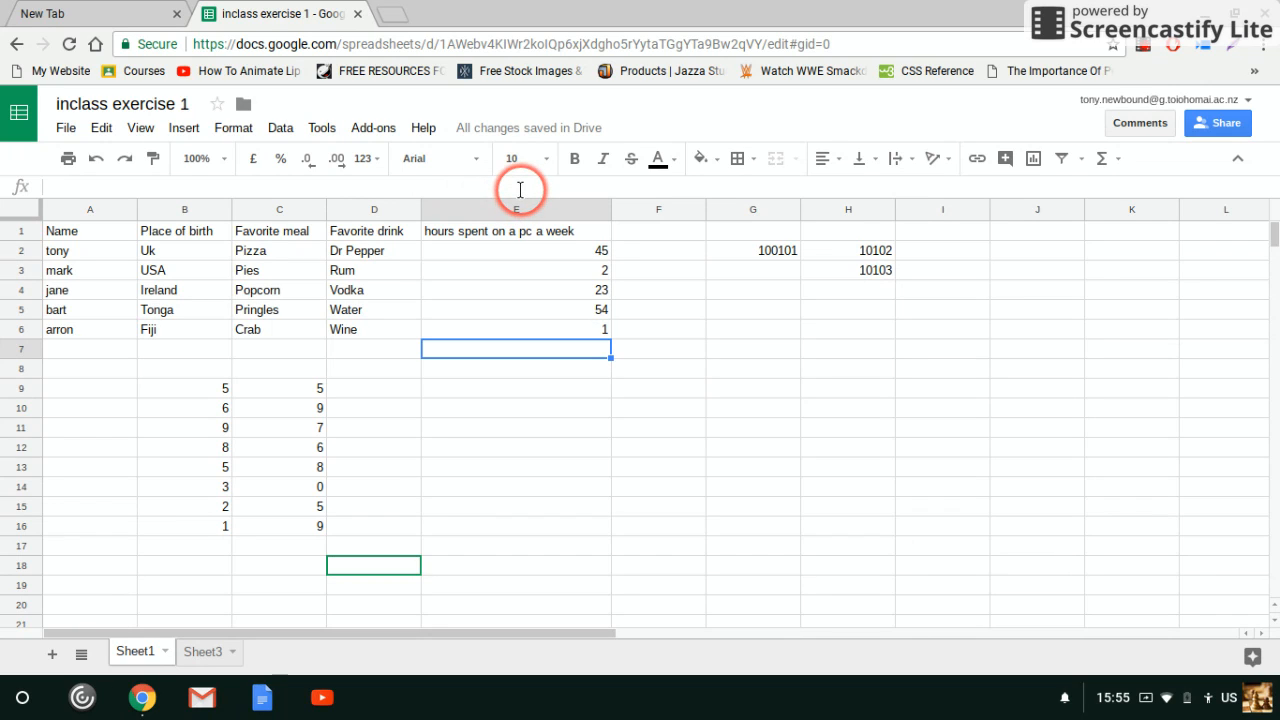
click(177, 15)
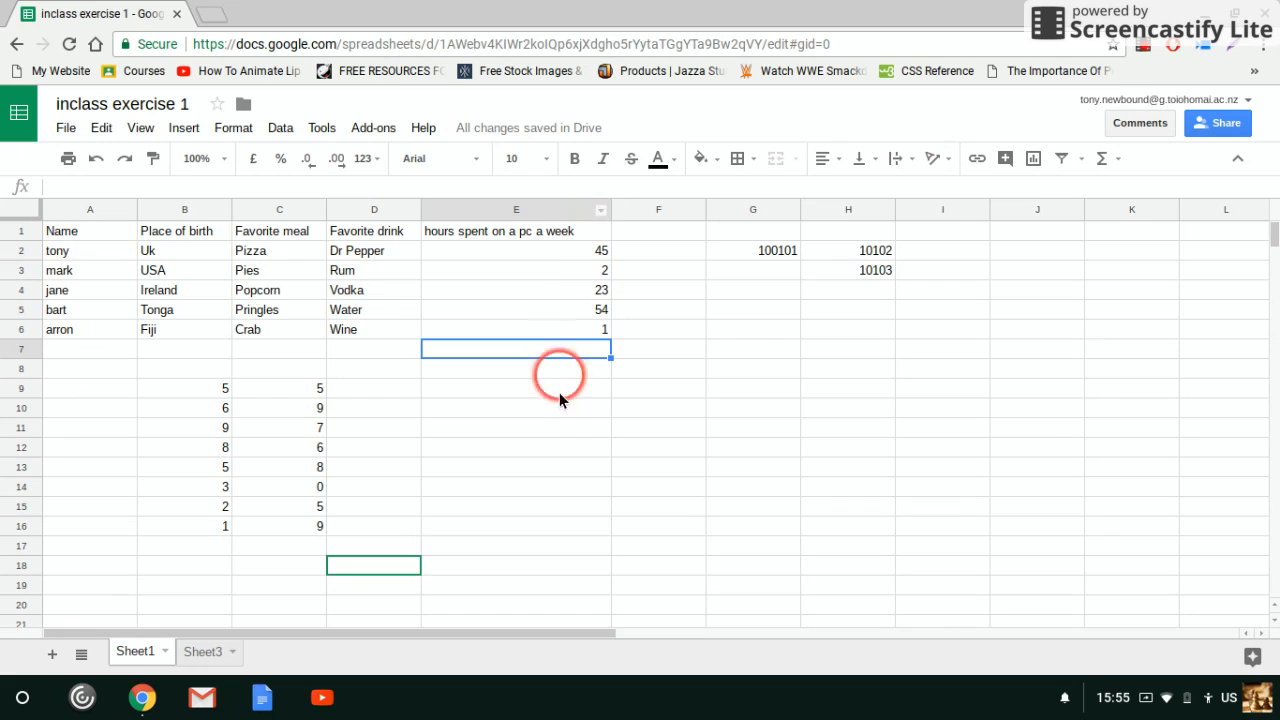
click(550, 430)
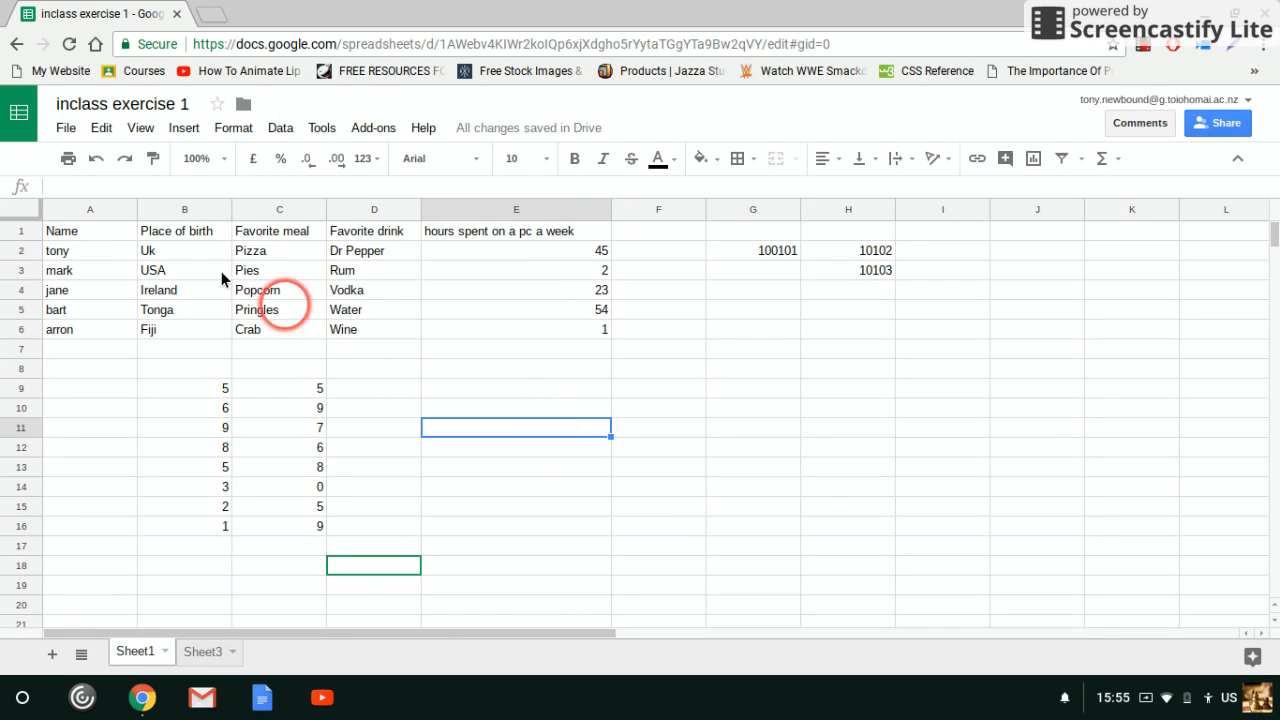
drag(82, 233, 75, 336)
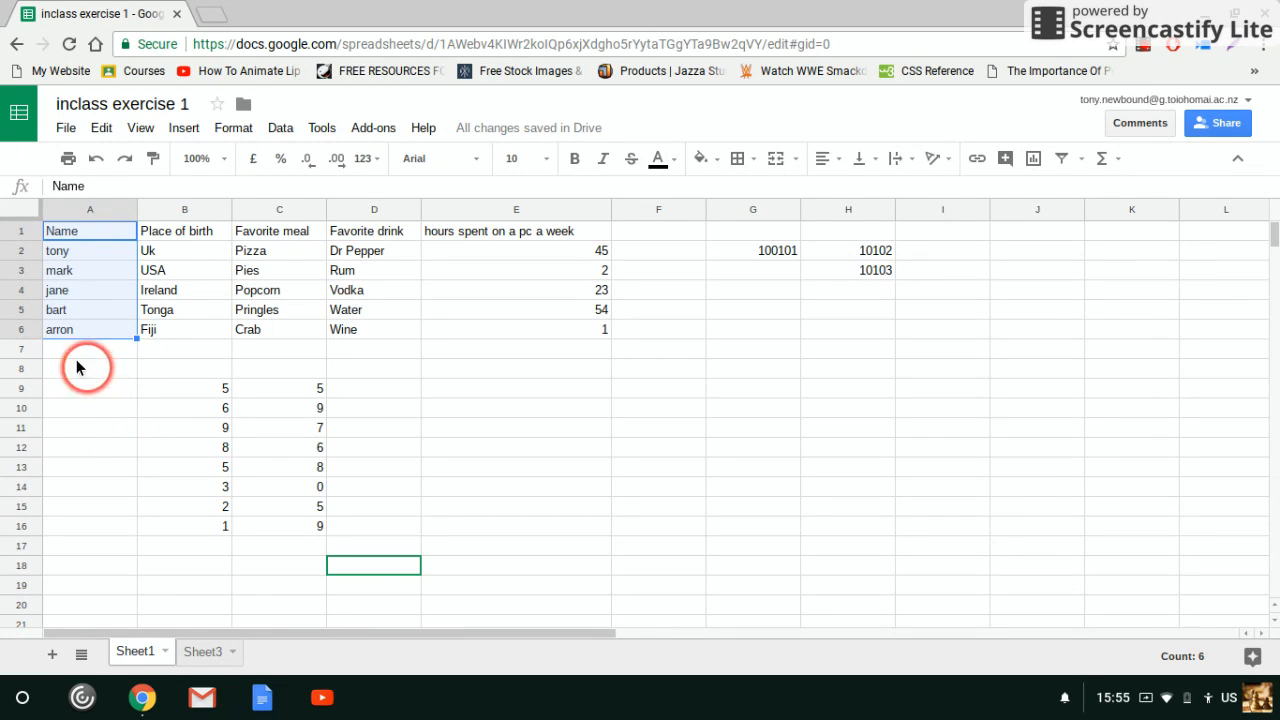
click(480, 235)
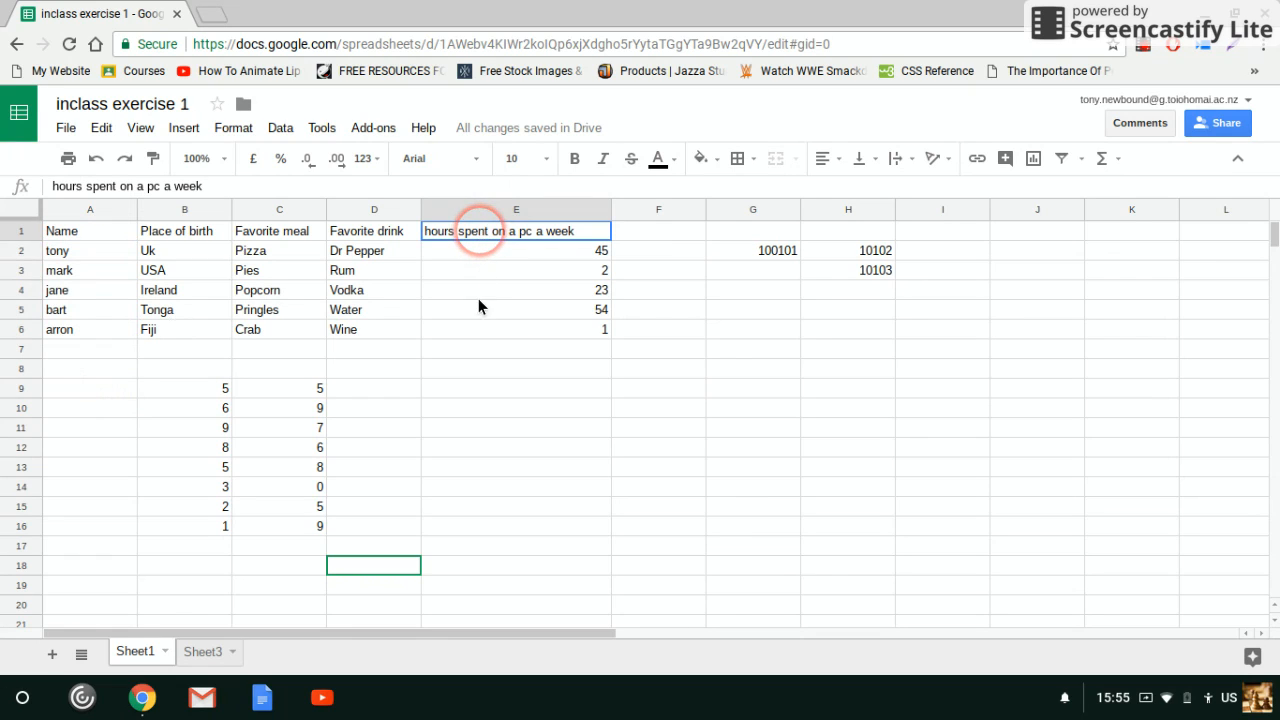
drag(478, 305, 476, 329)
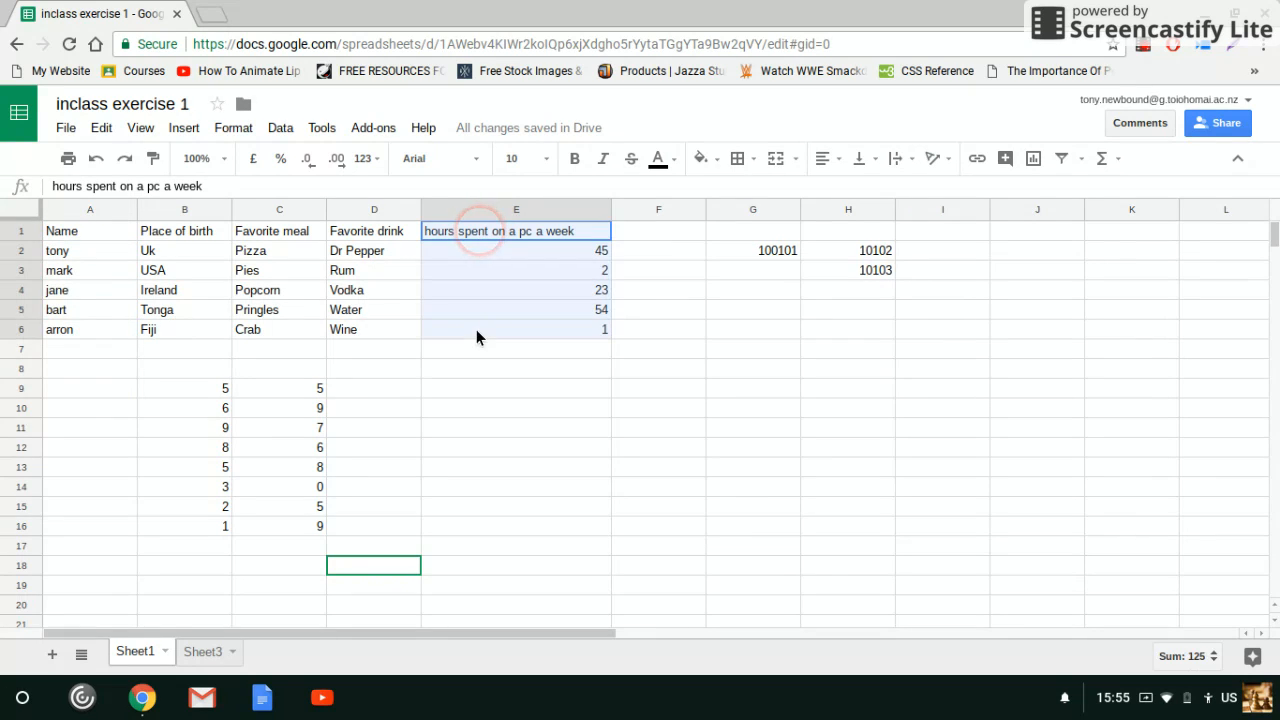
click(530, 410)
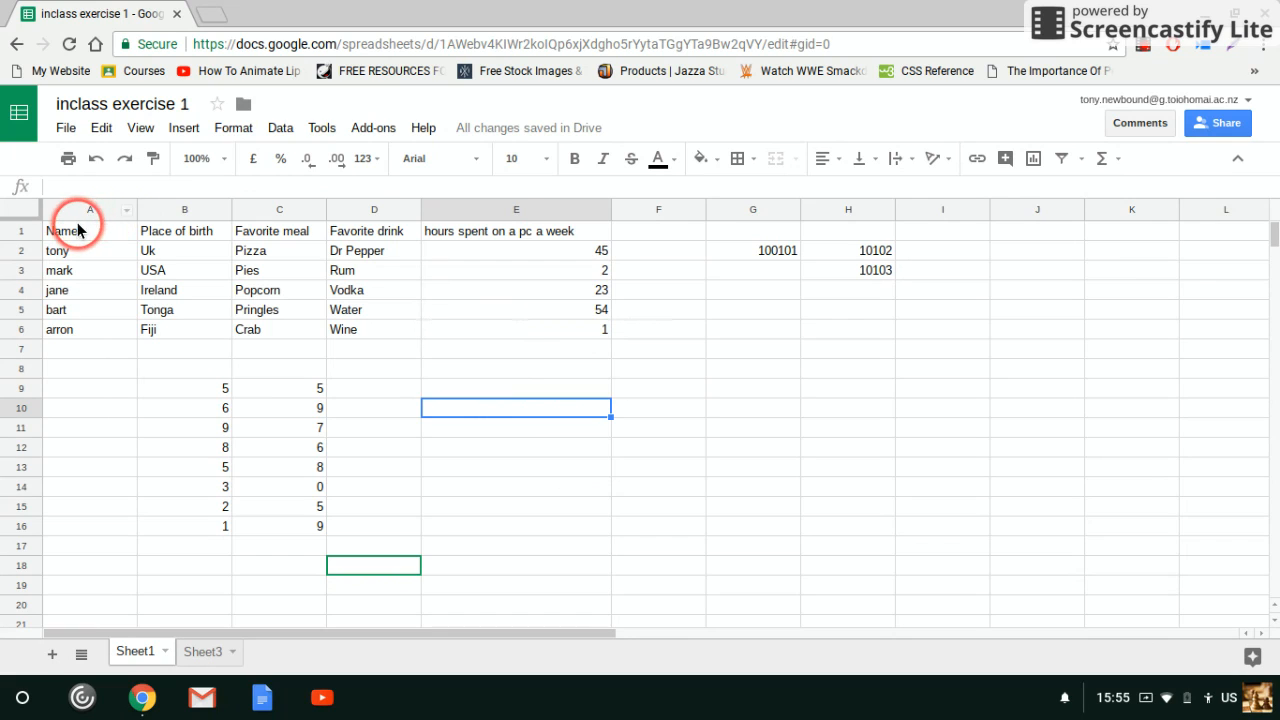
Insert a chart from the two separate ranges A1:A6 (Name) and E1:E6 (hours spent on a pc a week)
drag(78, 232, 71, 328)
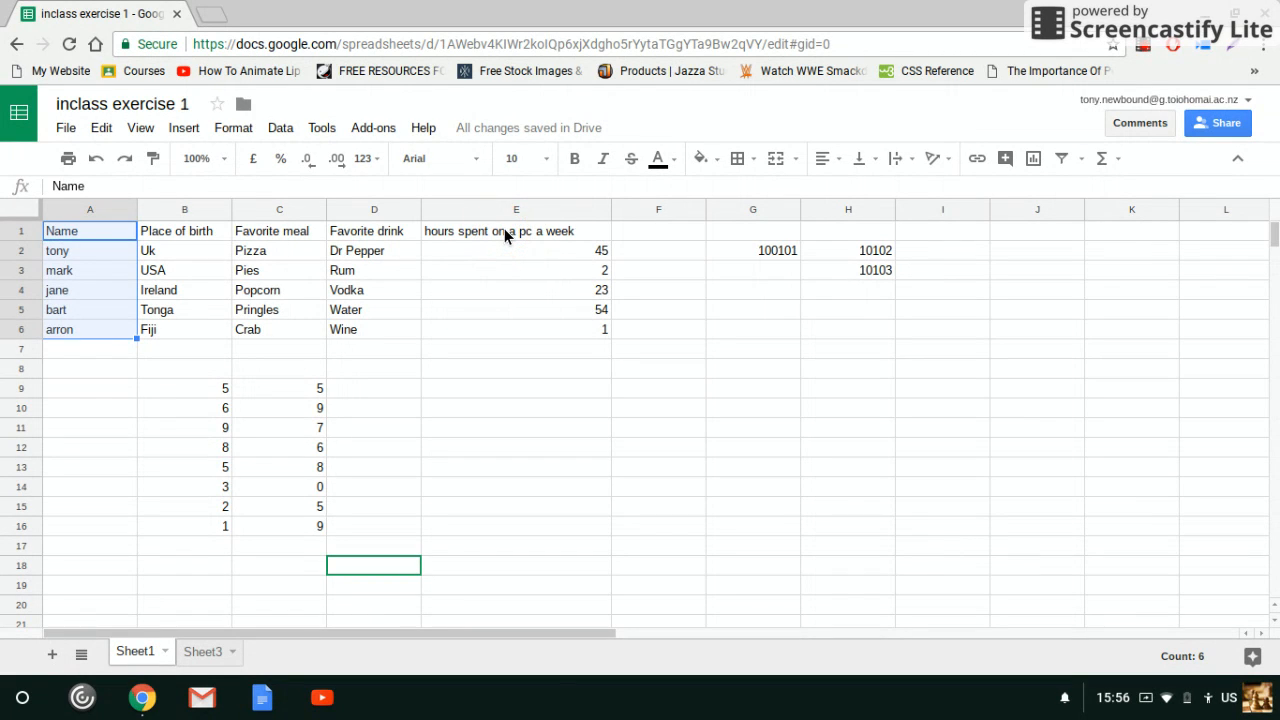
drag(504, 230, 499, 332)
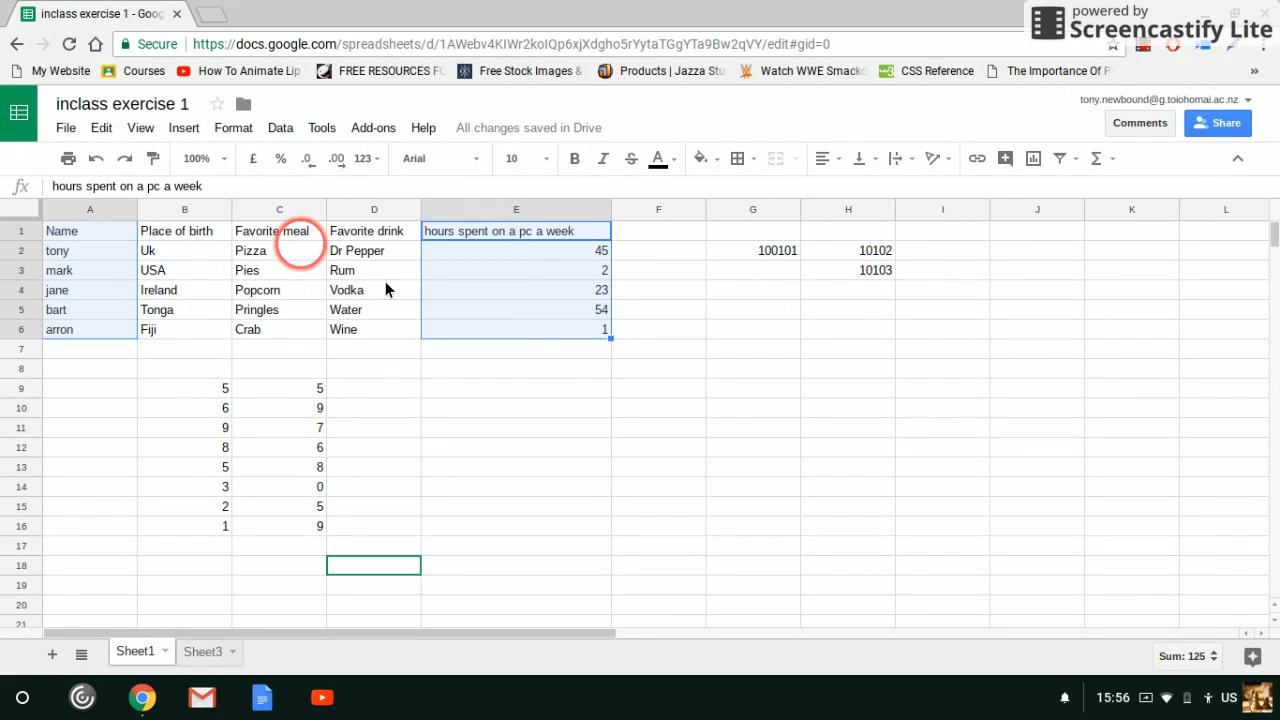
click(183, 129)
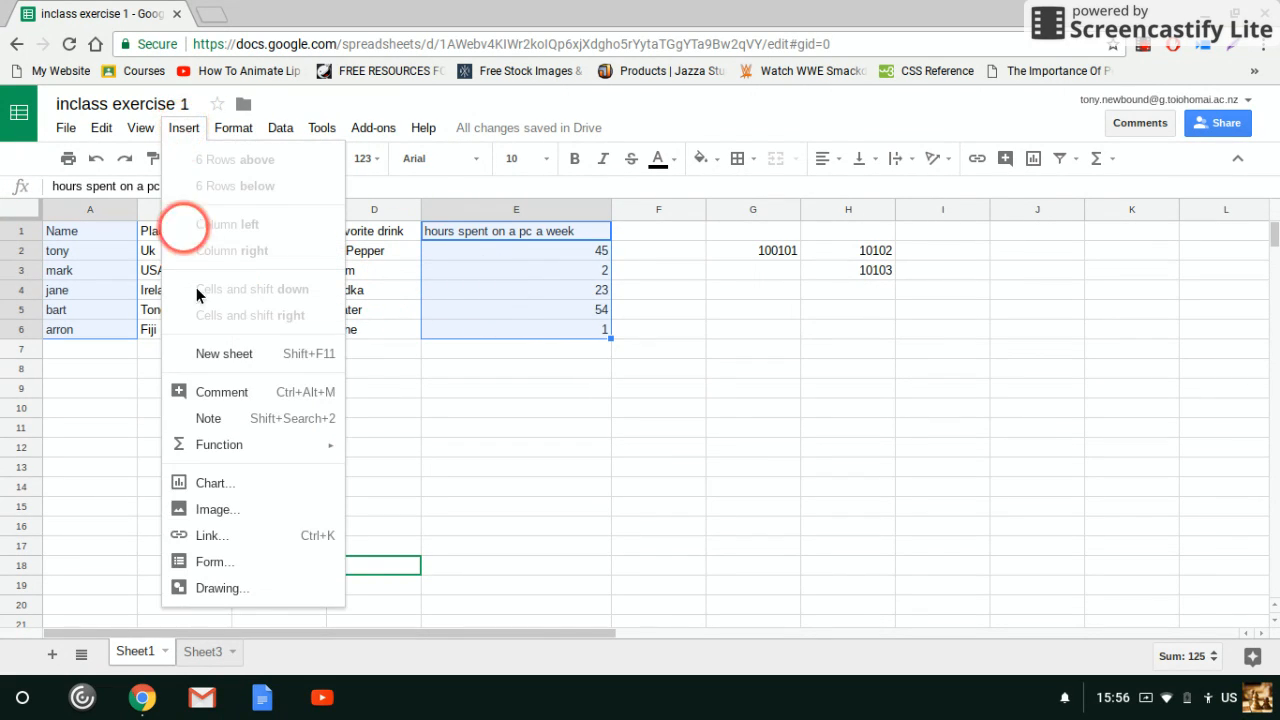
click(237, 486)
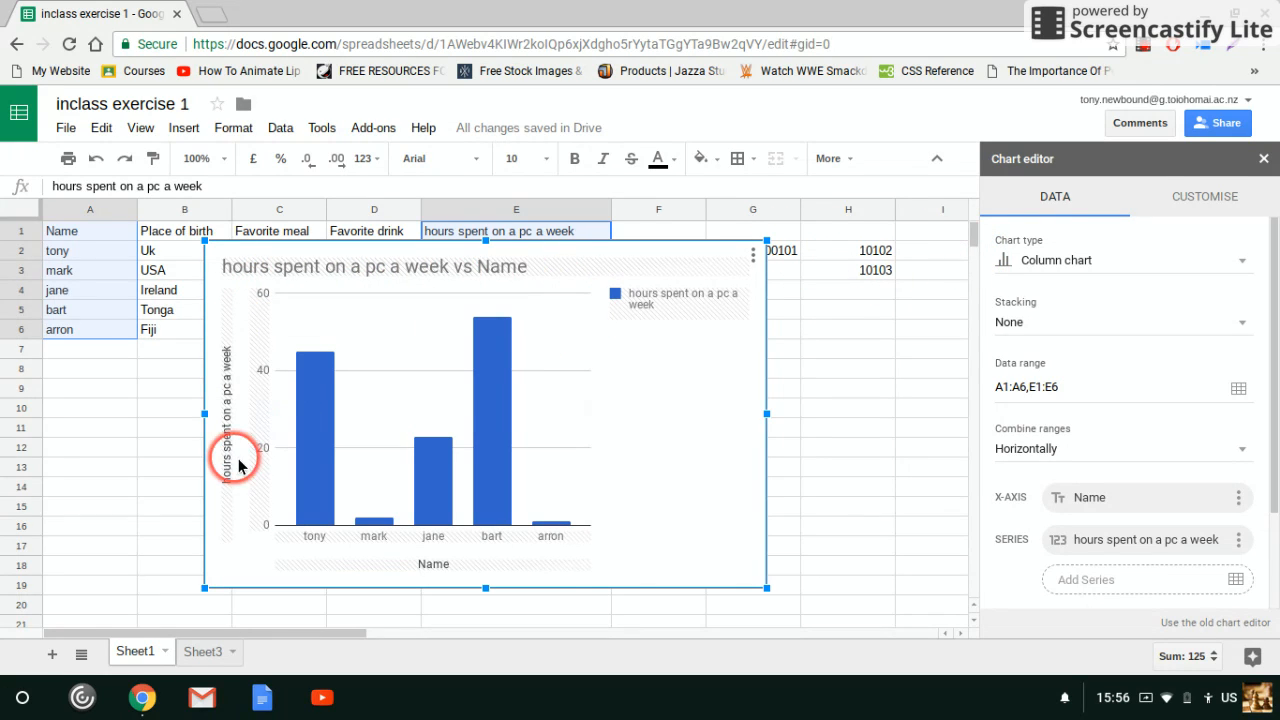
Shrink the column chart so it fits below the data table, and close the chart editor
click(332, 364)
mouse_move(500, 500)
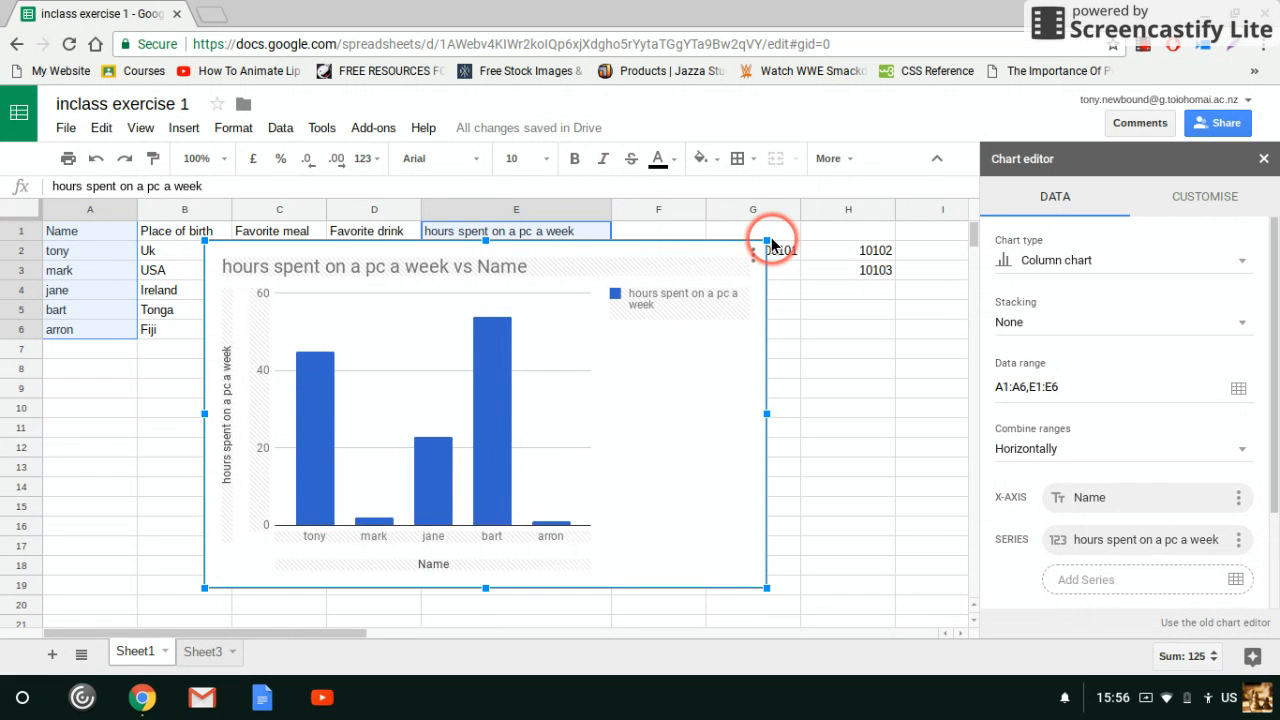
drag(584, 343, 590, 345)
click(1266, 159)
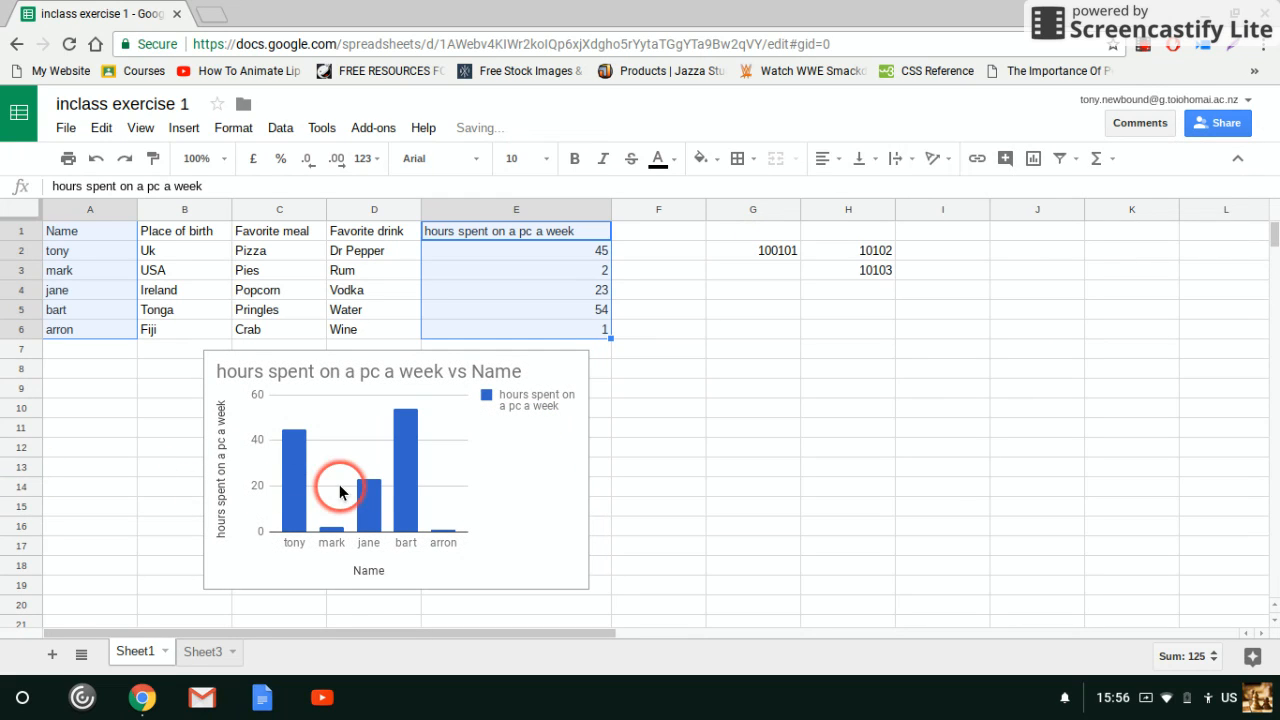
click(655, 476)
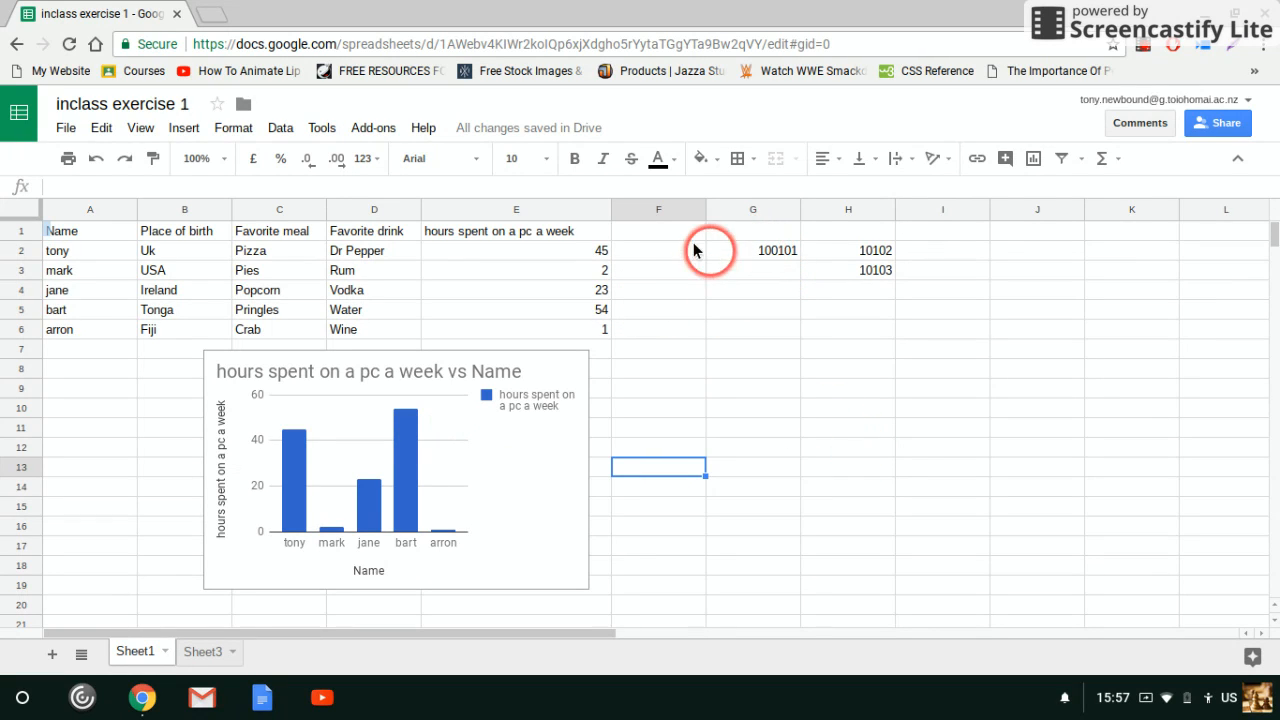
Fill the value 100101 from cell G2 down through G12
click(765, 251)
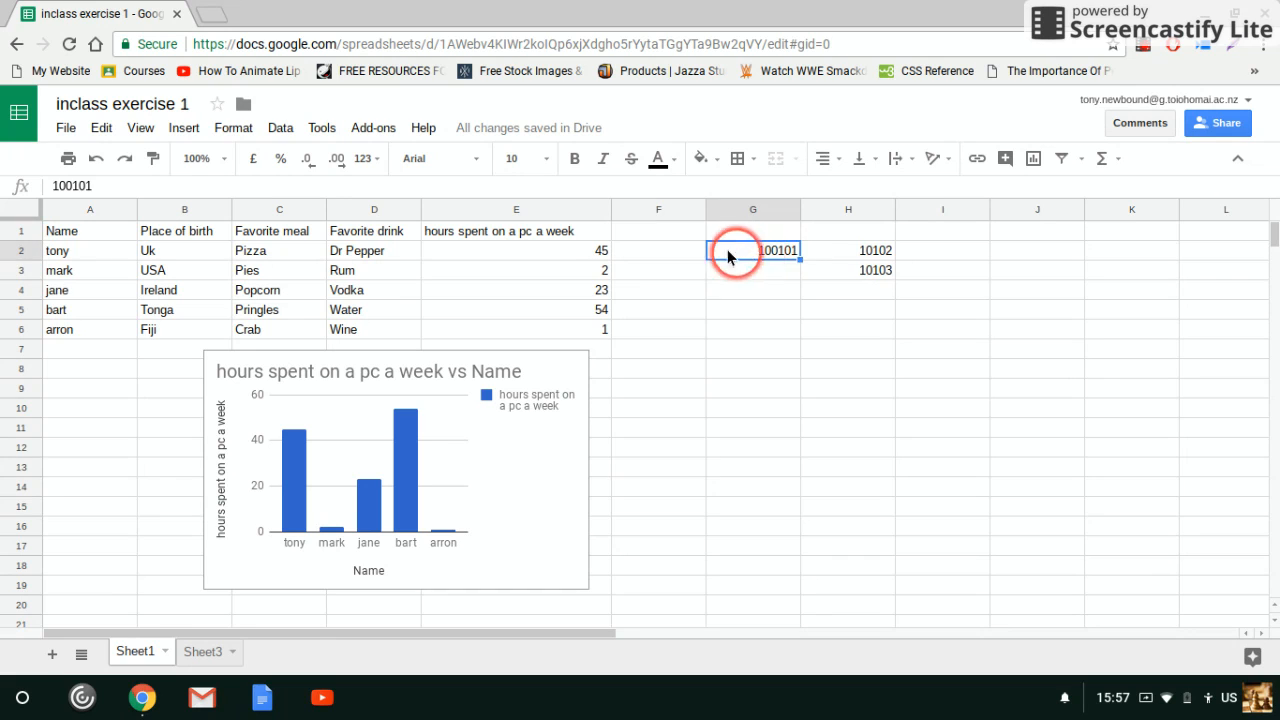
click(873, 251)
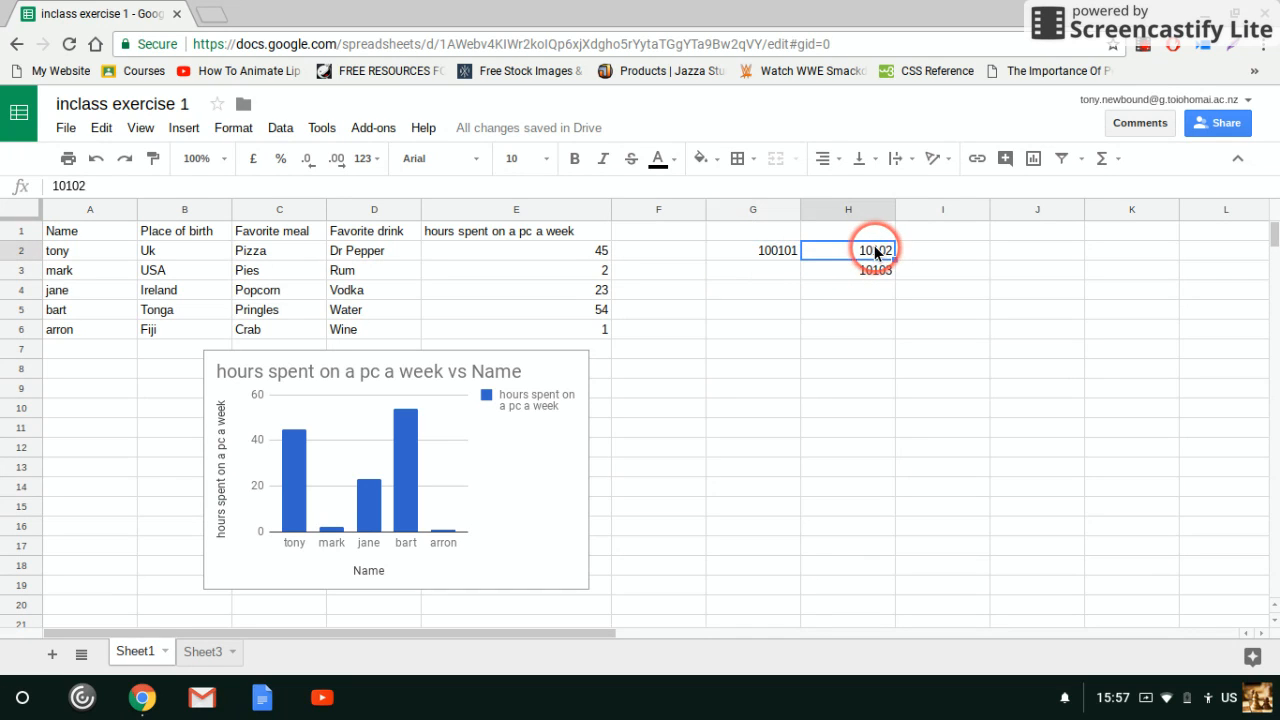
click(790, 253)
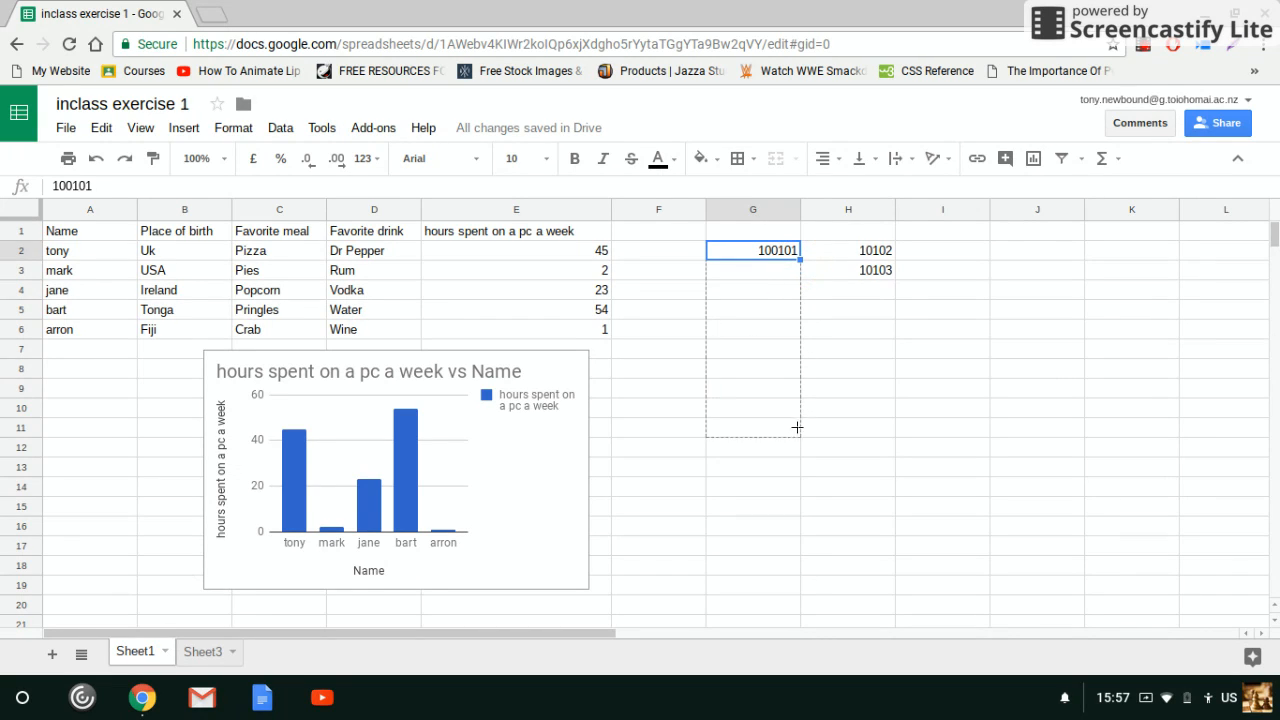
drag(794, 445, 794, 450)
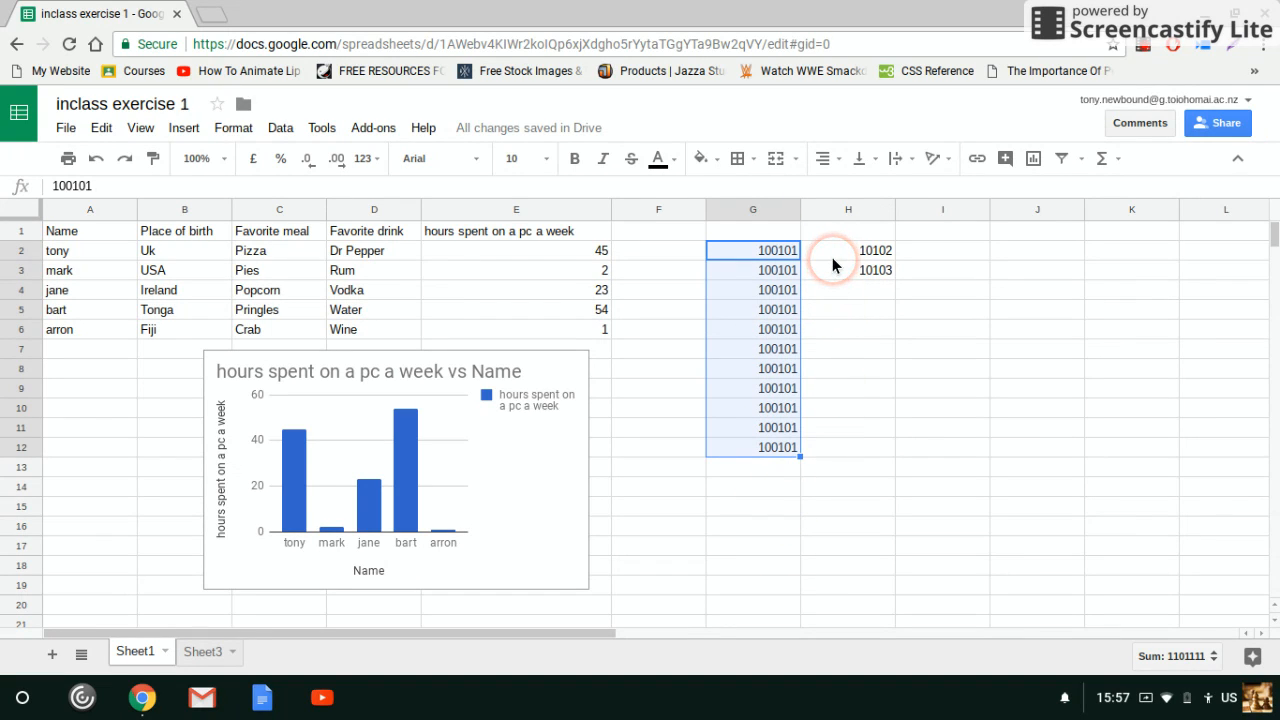
Extend the number series in H2:H3 down through H12 using both cells as the pattern
click(884, 254)
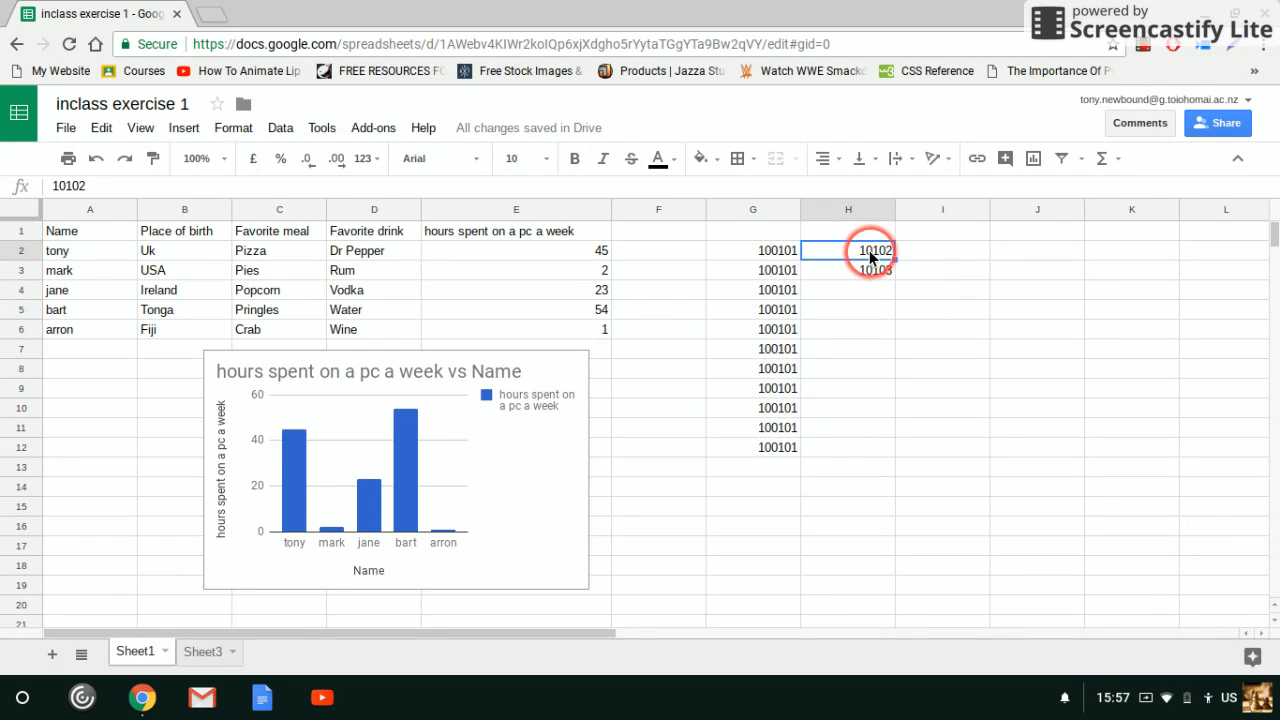
drag(875, 260, 875, 274)
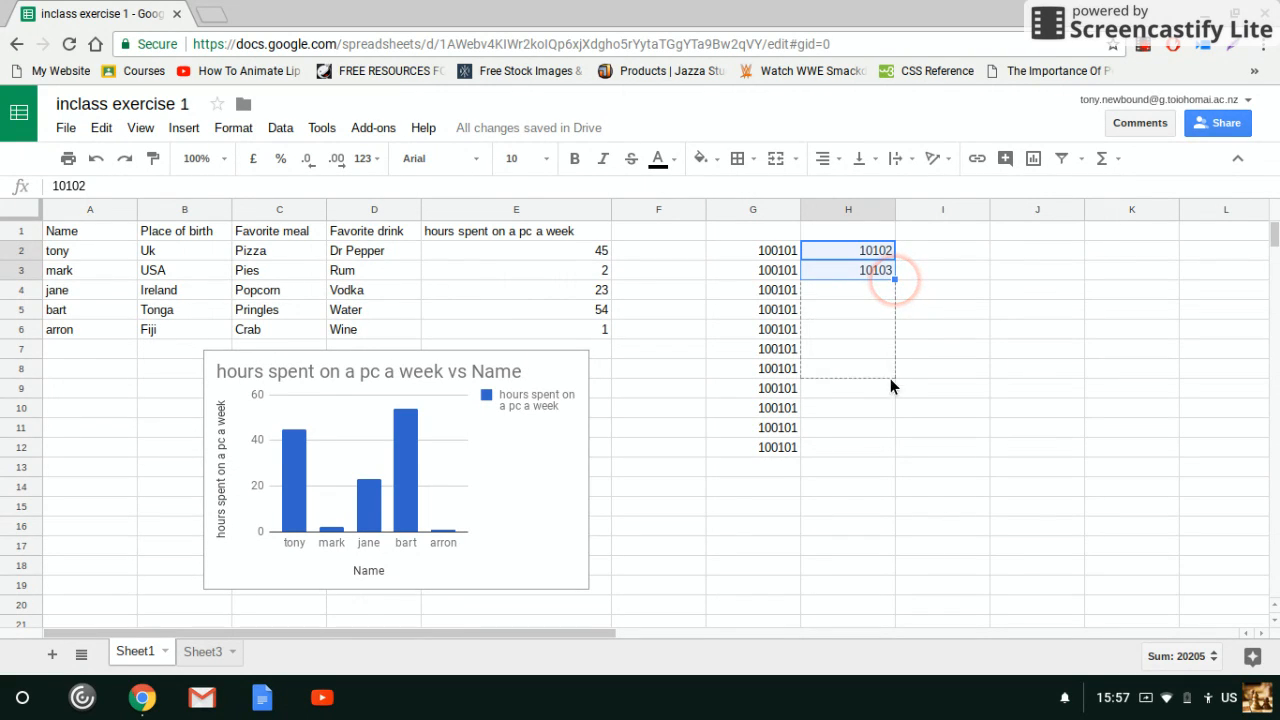
drag(887, 452, 887, 455)
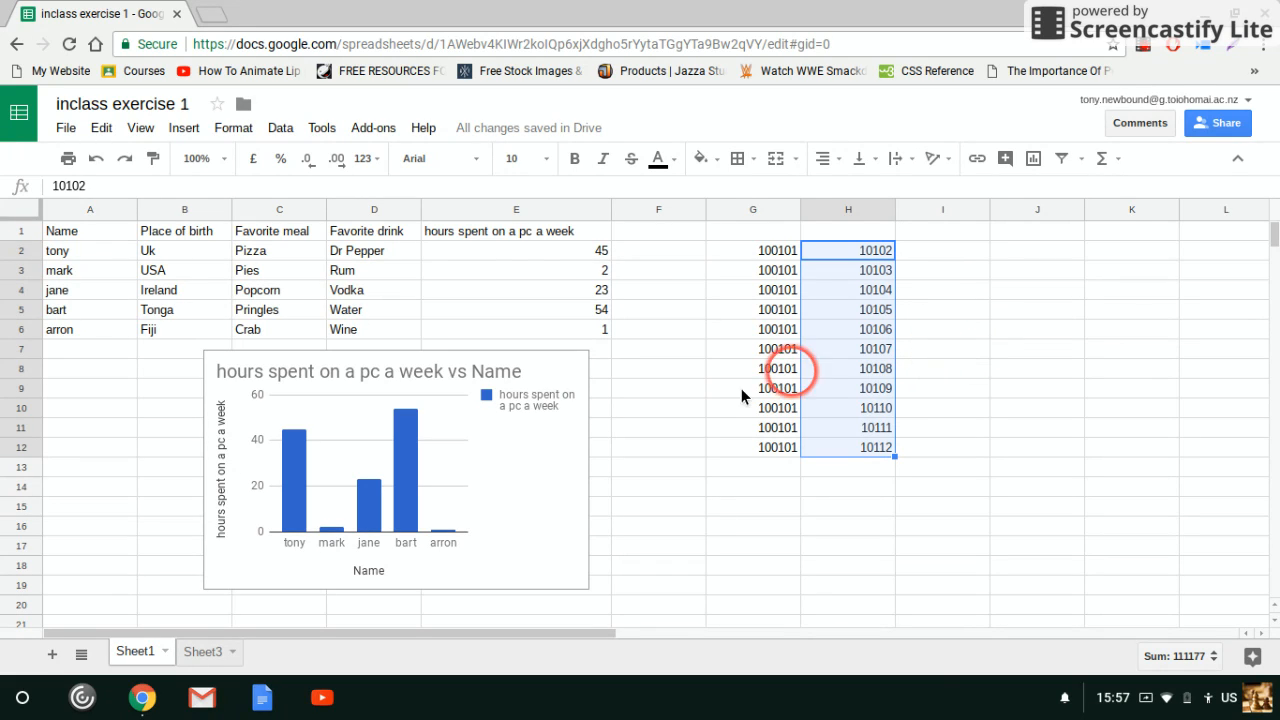
Undo the series fill in column H and delete the filled copies in G3:G12
key(ctrl+z)
click(943, 326)
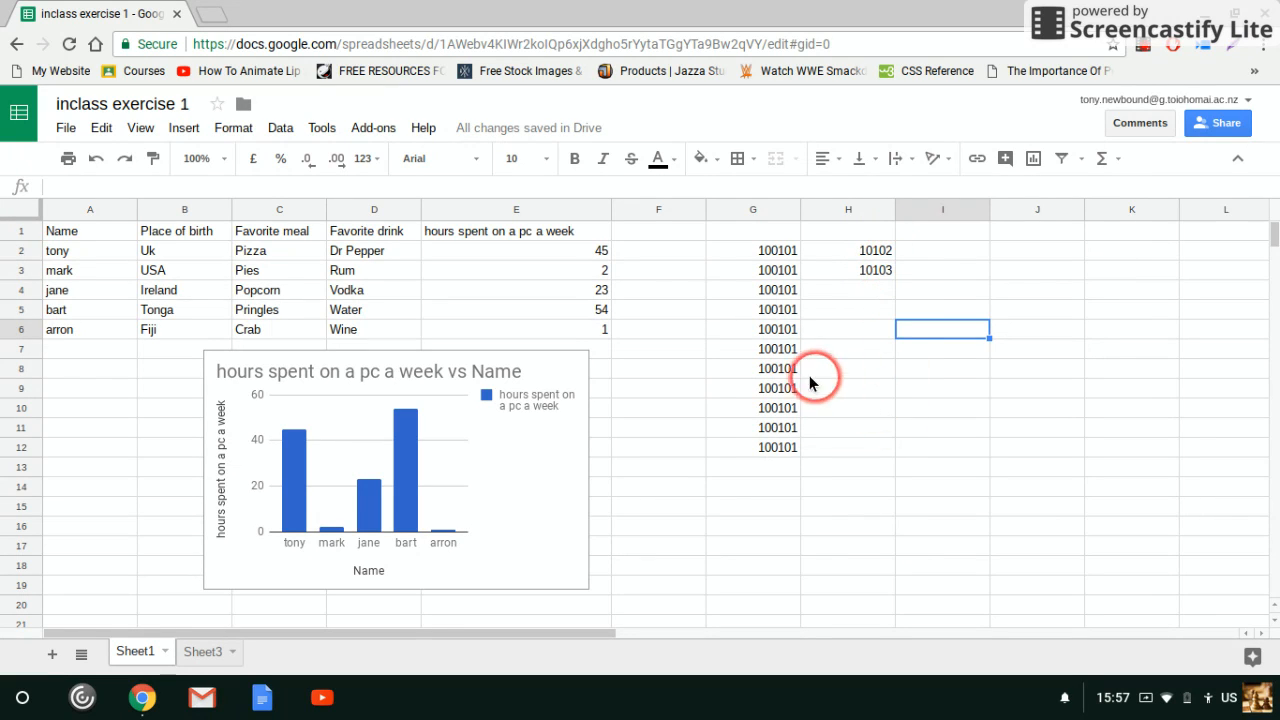
drag(786, 450, 775, 275)
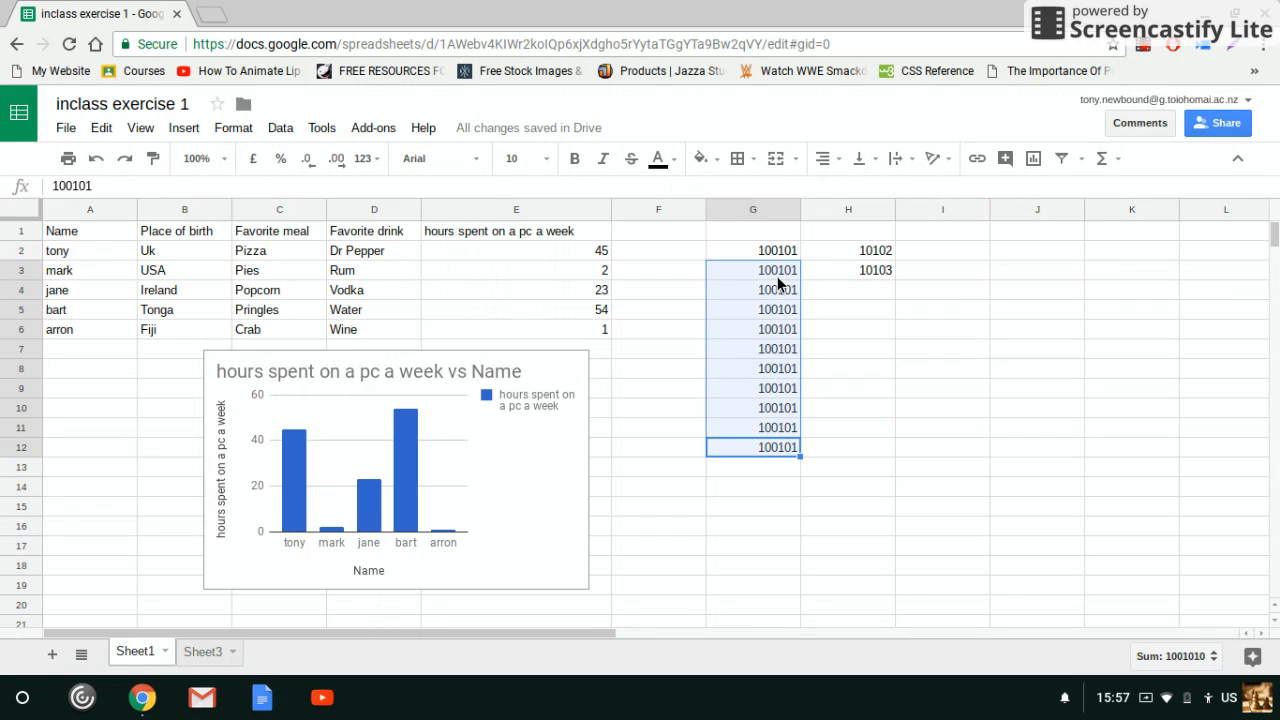
key(Delete)
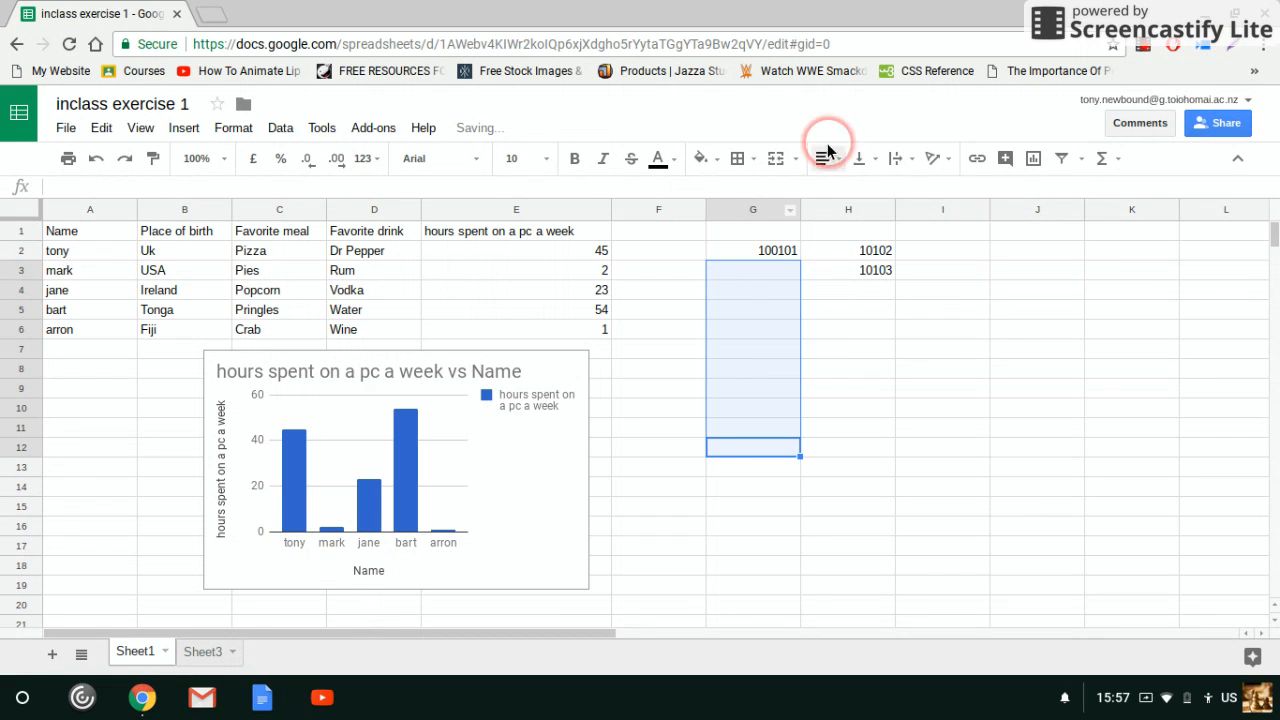
click(813, 311)
Fill the value 100101 from G2 down through G5 and undo that fill
click(792, 261)
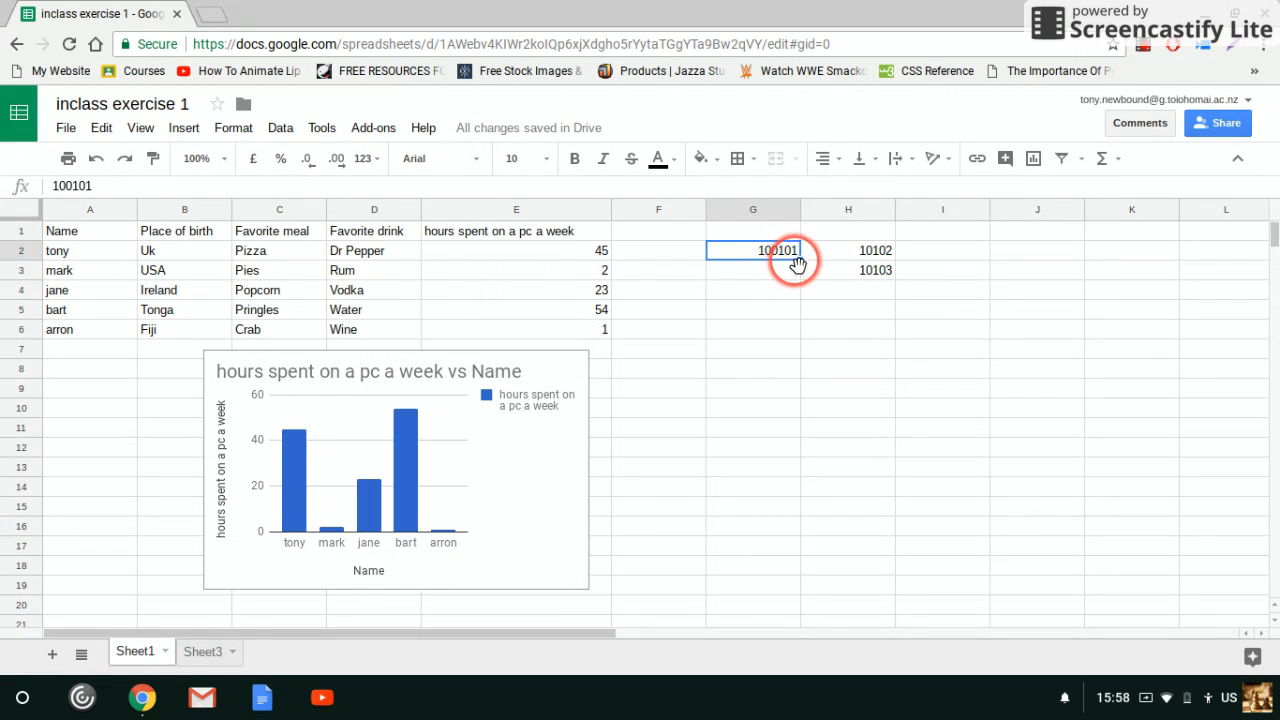
drag(800, 268, 803, 329)
click(820, 403)
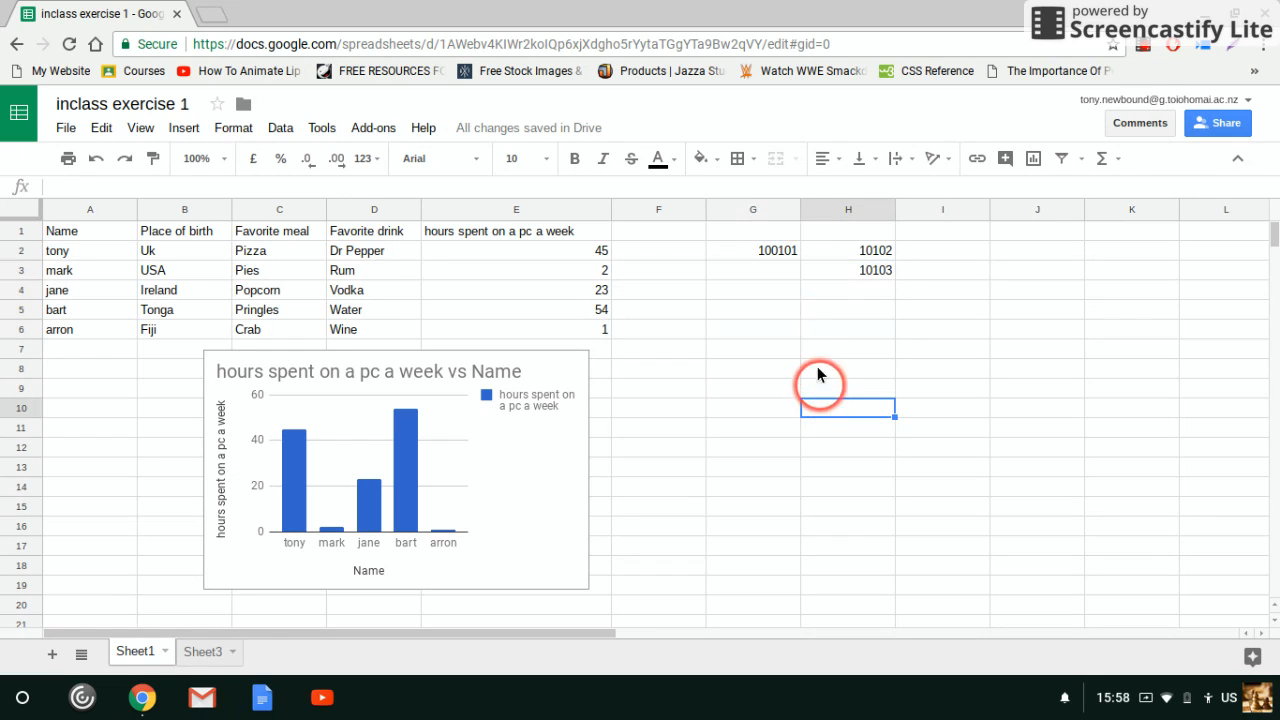
click(781, 254)
drag(799, 311, 799, 315)
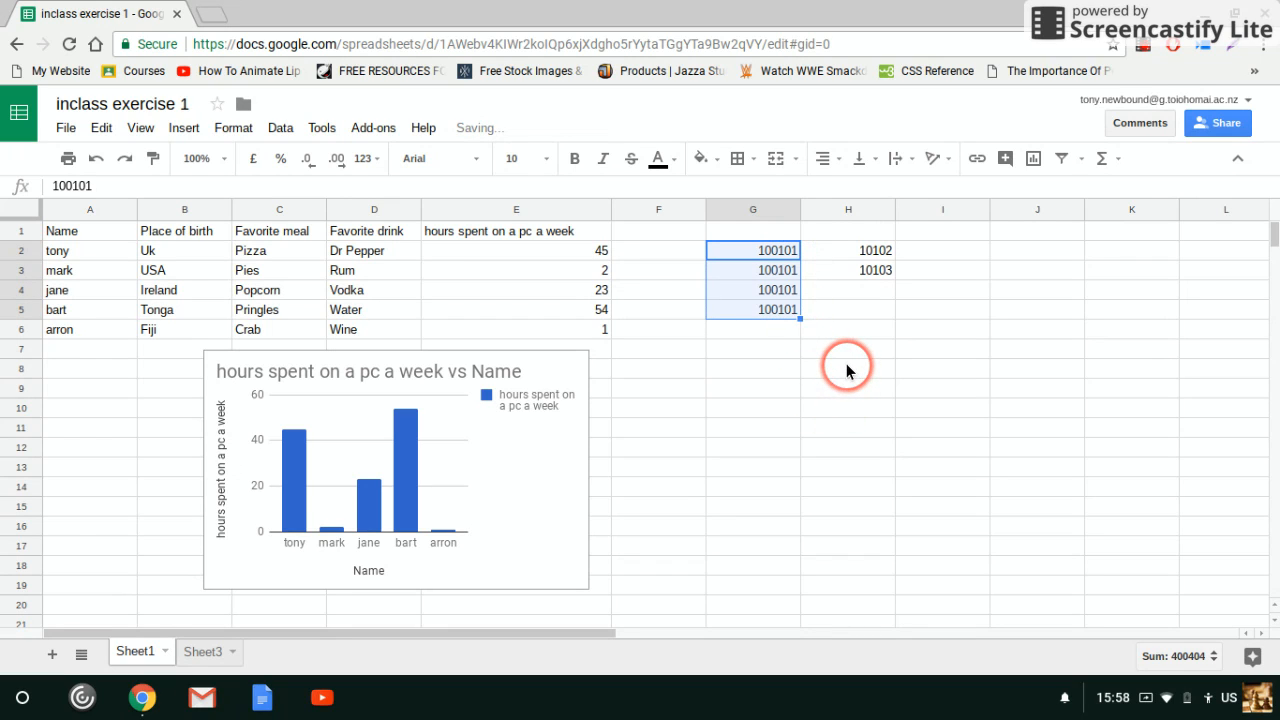
key(ctrl+z)
Enter monday in cell I2
click(939, 256)
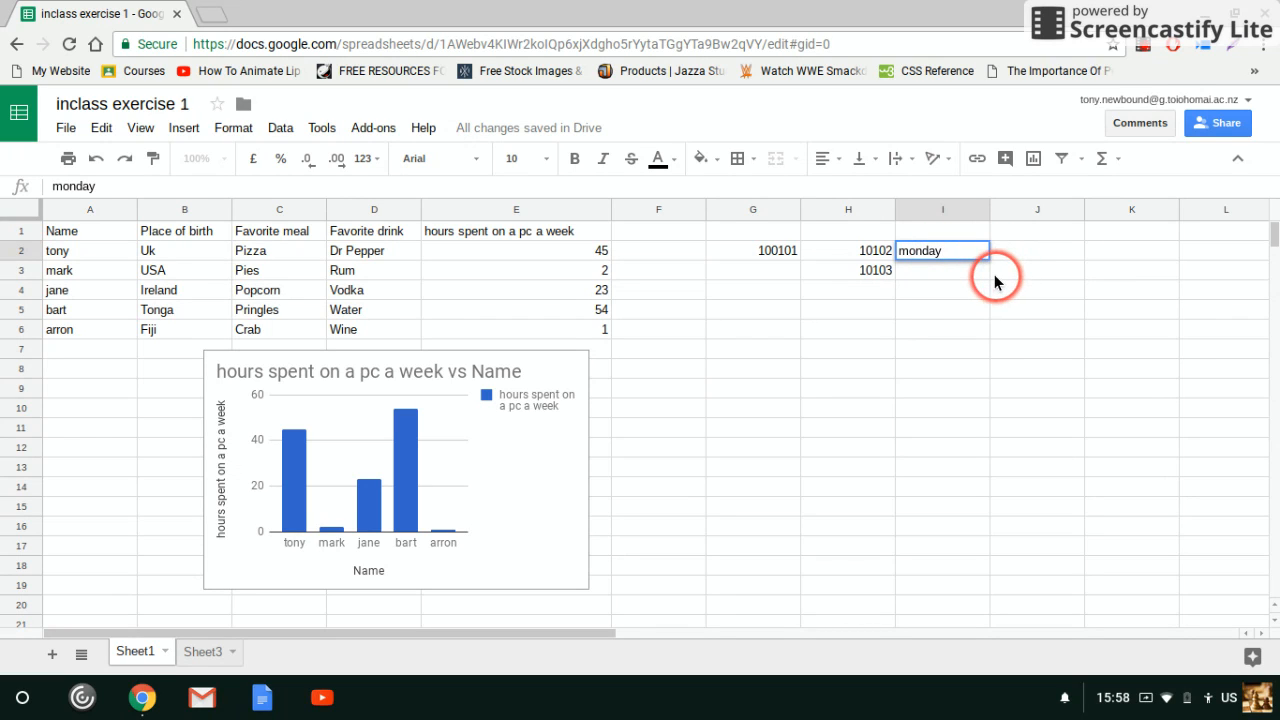
key(Return)
Fill the weekday series from I2 down through I8 and undo that fill
click(957, 258)
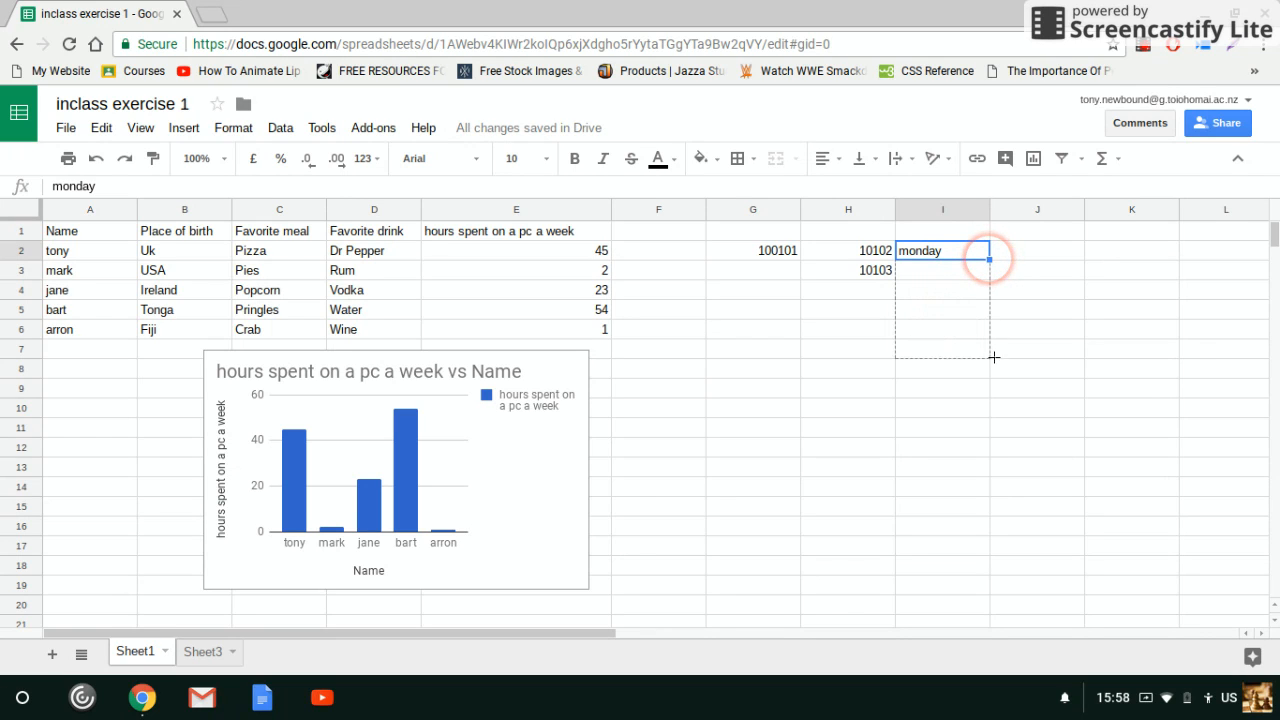
drag(993, 368, 993, 370)
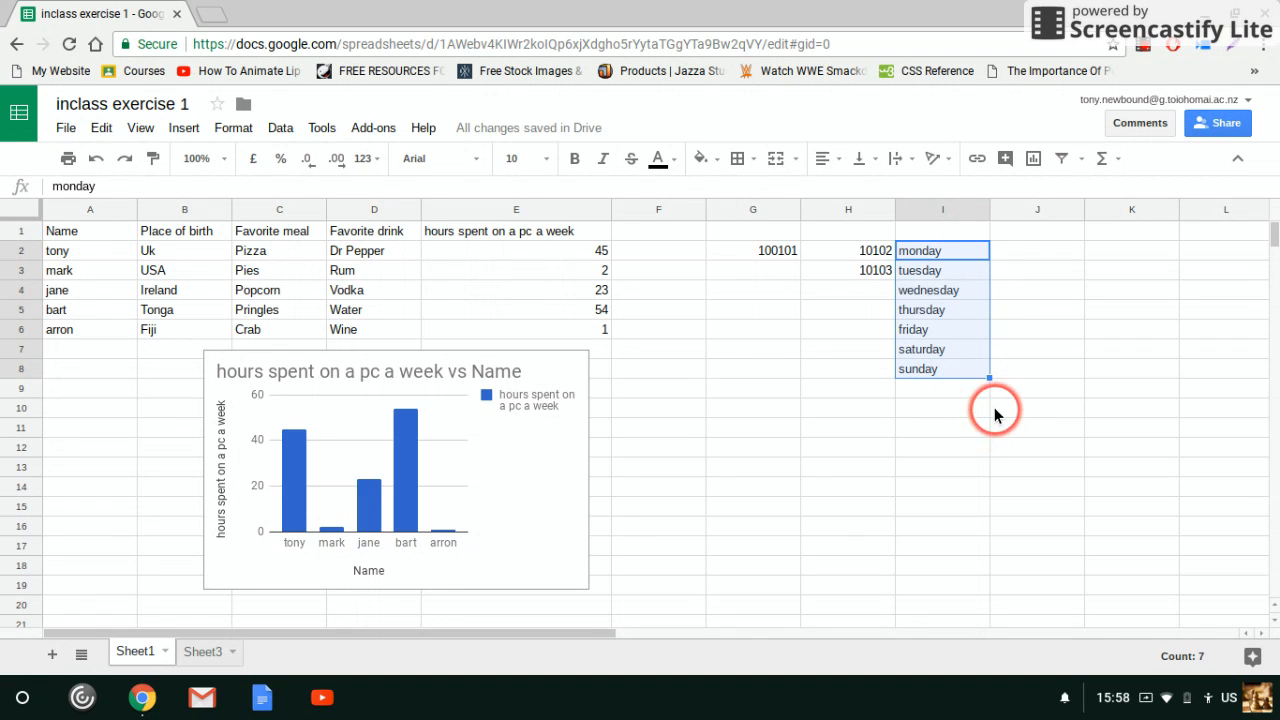
key(ctrl+z)
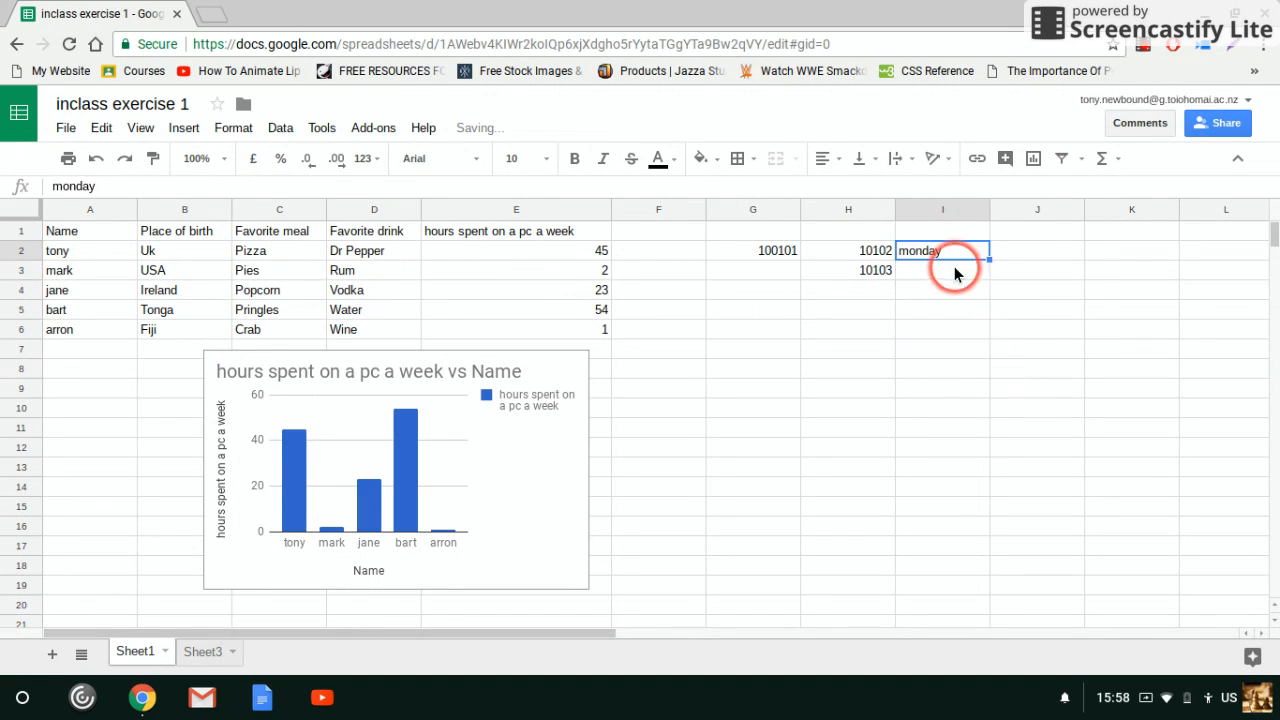
Enter monday in cell I3 as well
click(955, 273)
text(monday)
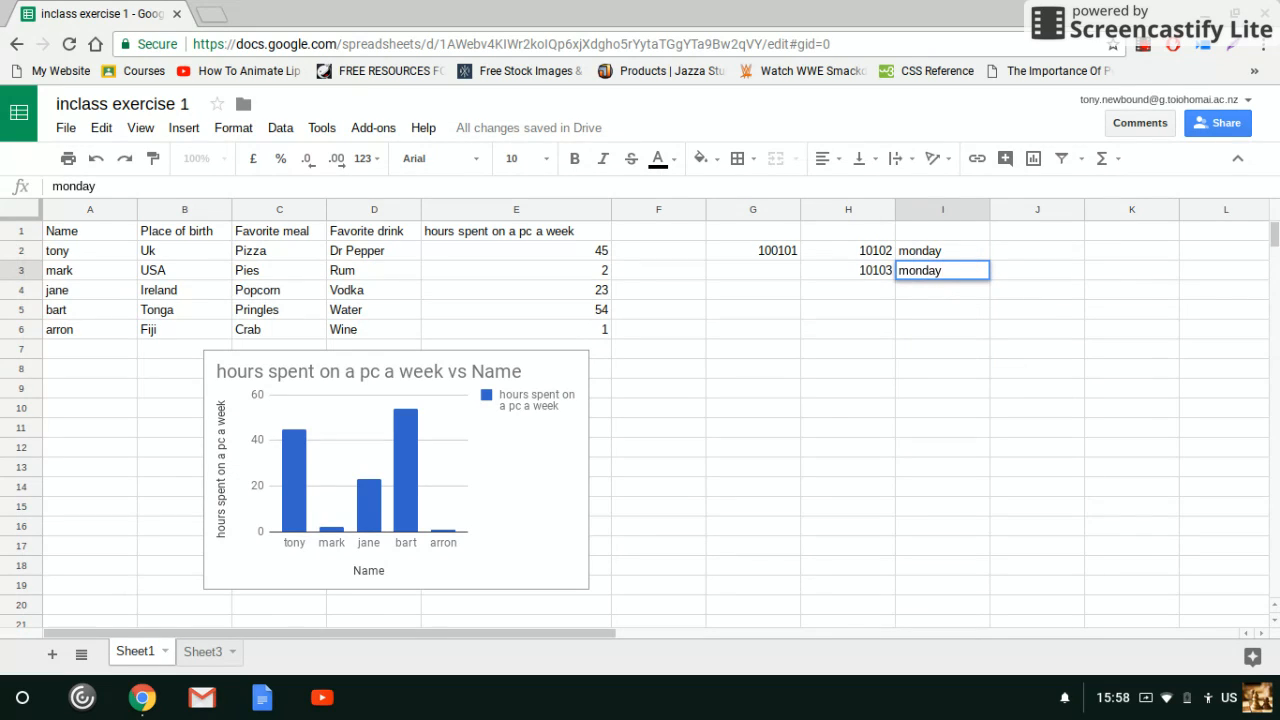
key(Return)
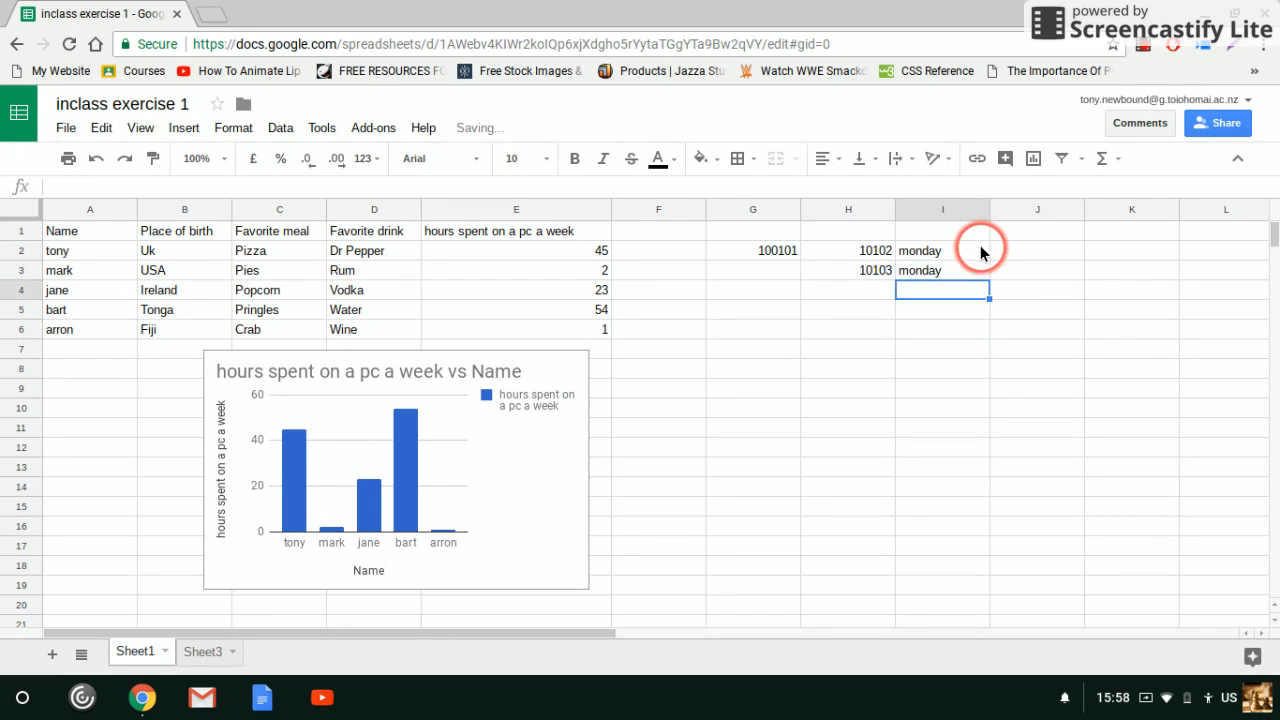
Fill the repeated monday entries from I2:I3 down through I13
click(970, 252)
drag(967, 258, 965, 271)
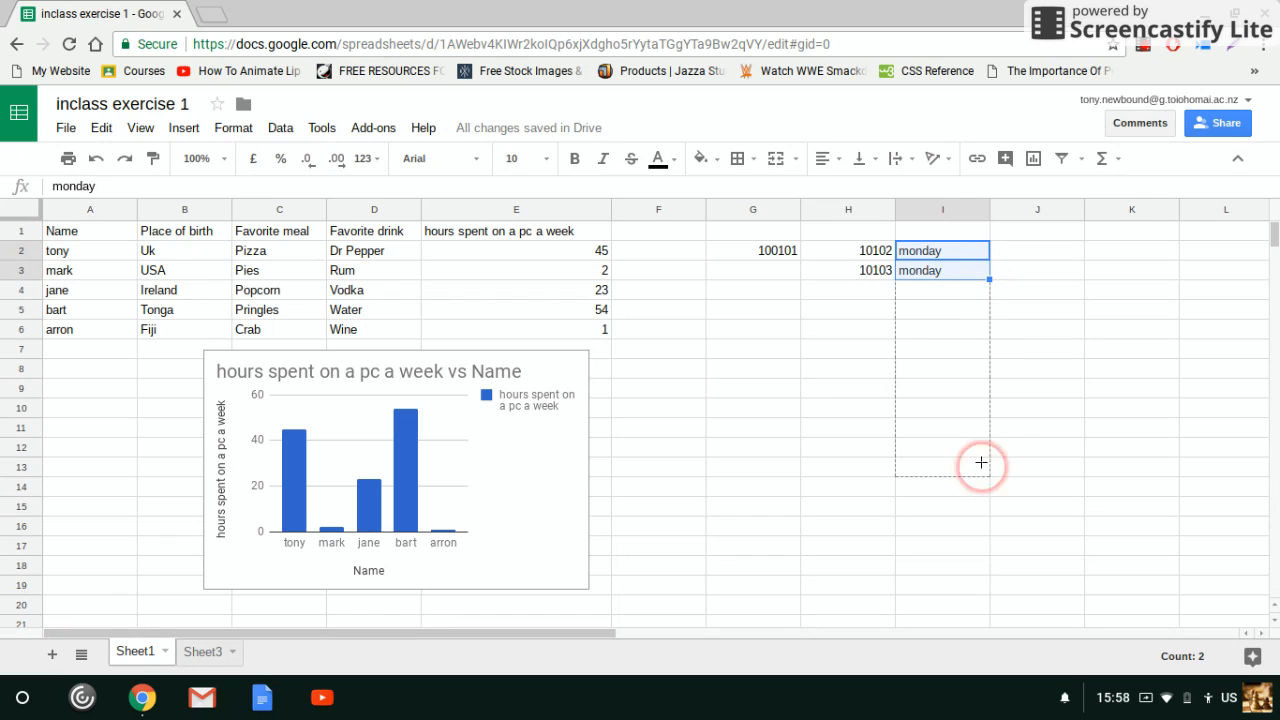
drag(981, 470, 982, 470)
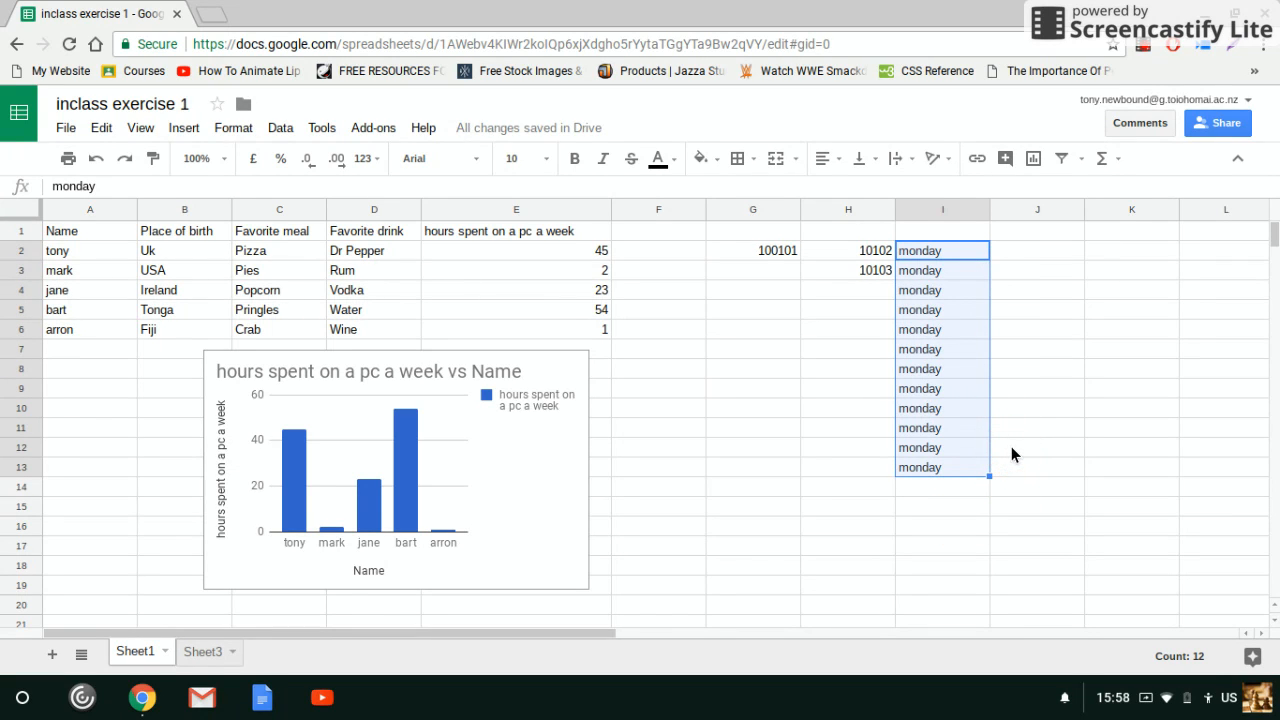
Undo the fill of monday entries below I3 and delete the hours-versus-name column chart
key(ctrl+z)
click(390, 488)
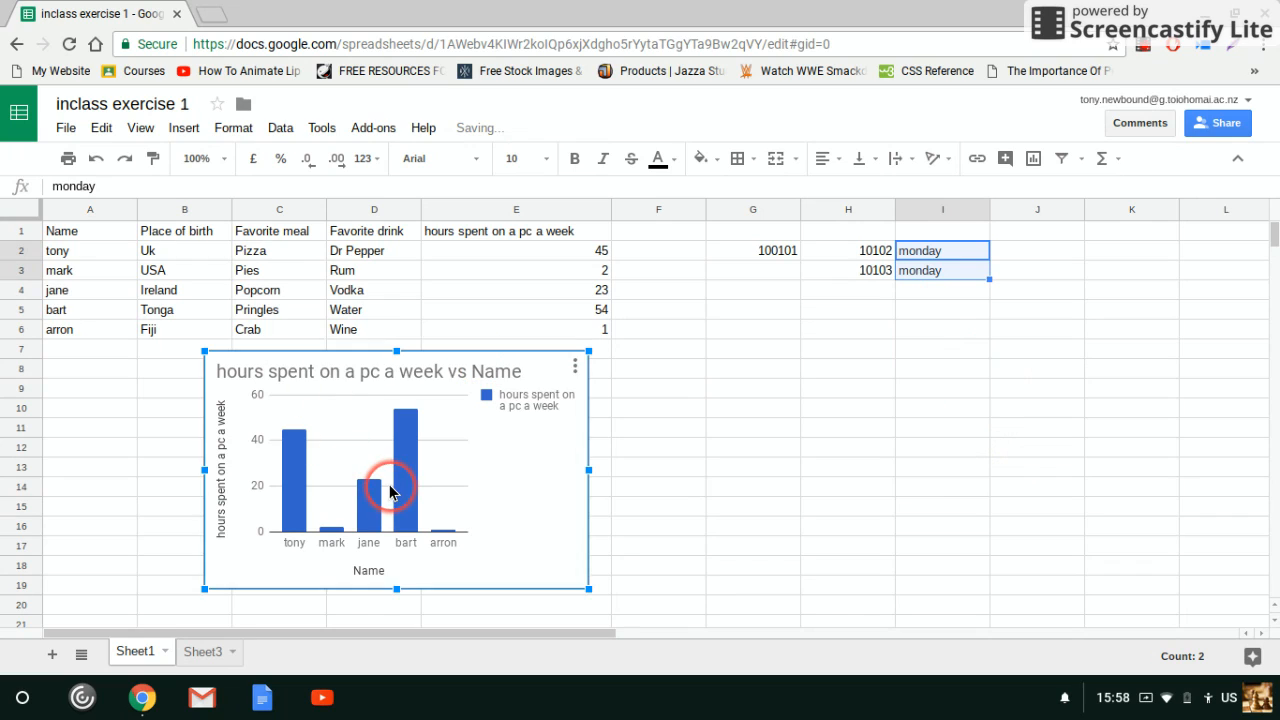
key(Delete)
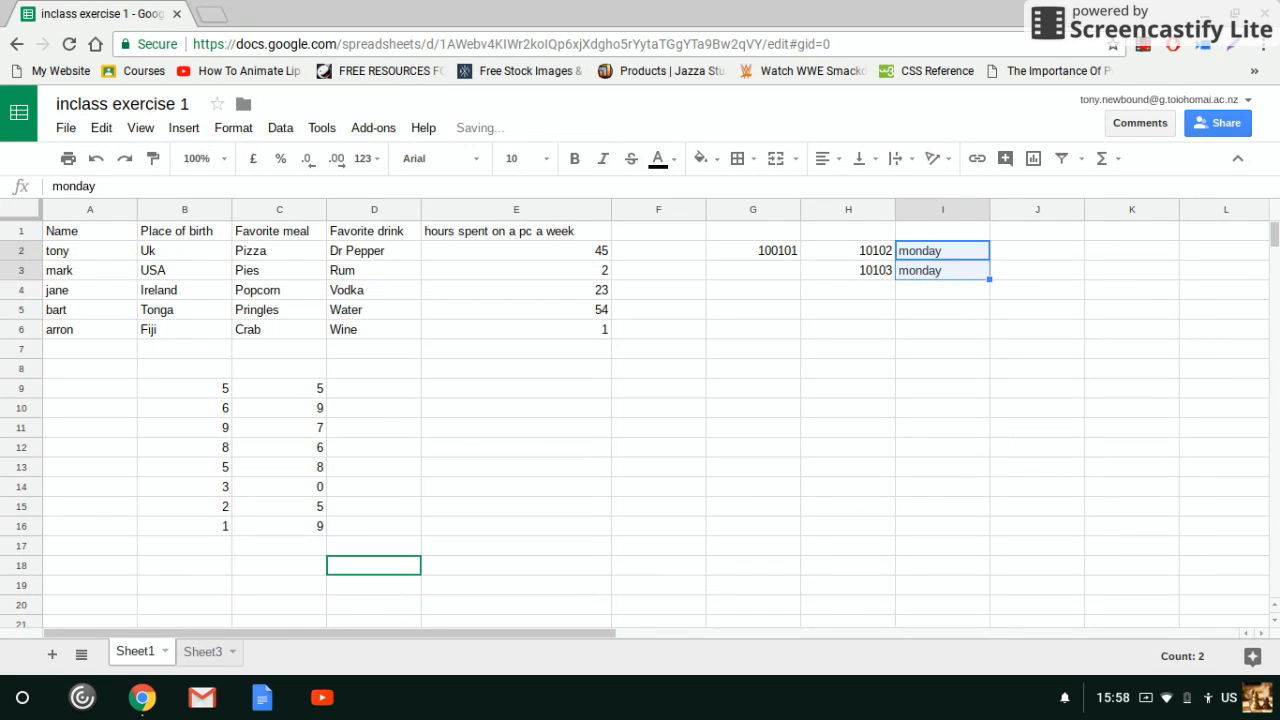
click(483, 455)
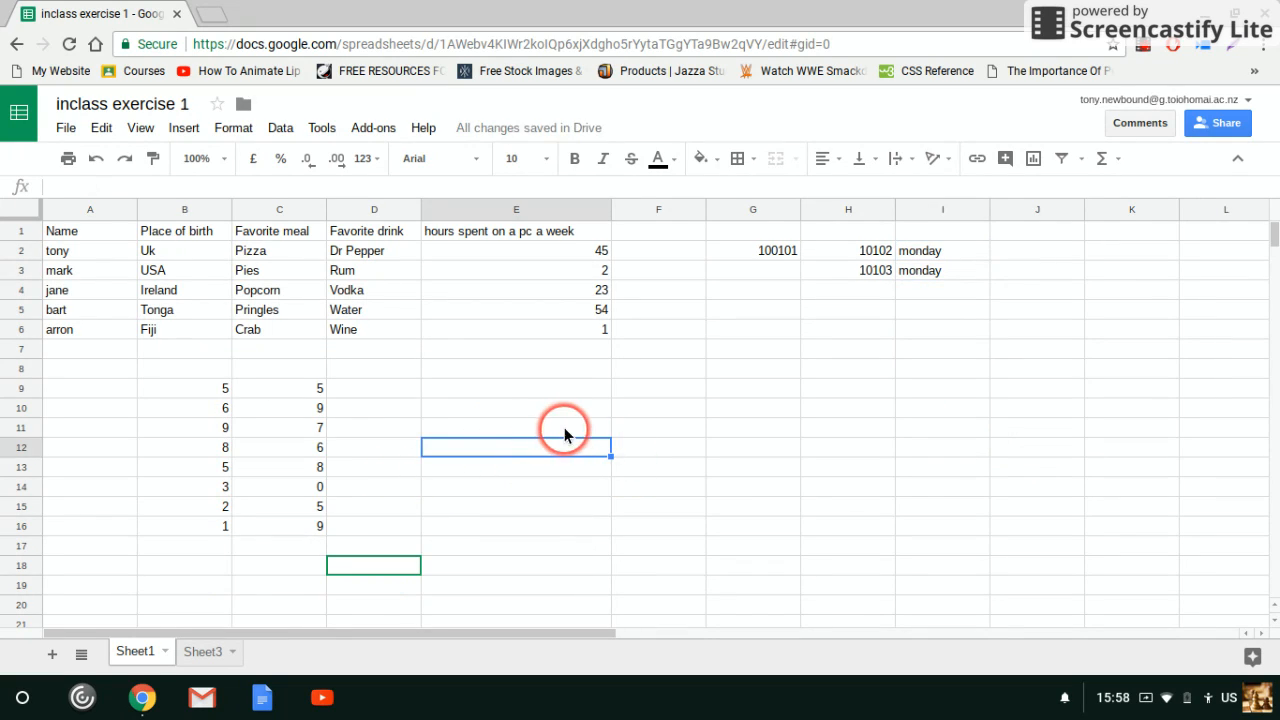
Add the numbers in B9:C9 with a SUM formula in cell D9
click(194, 388)
click(190, 425)
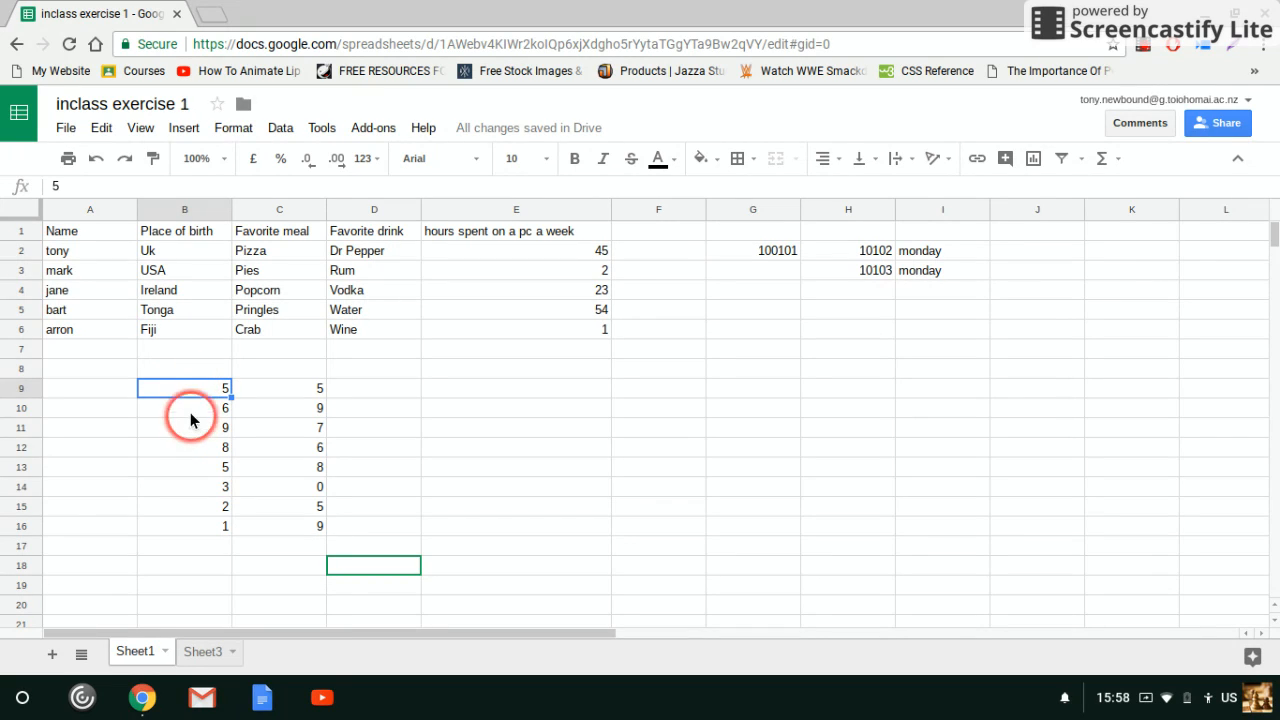
click(179, 394)
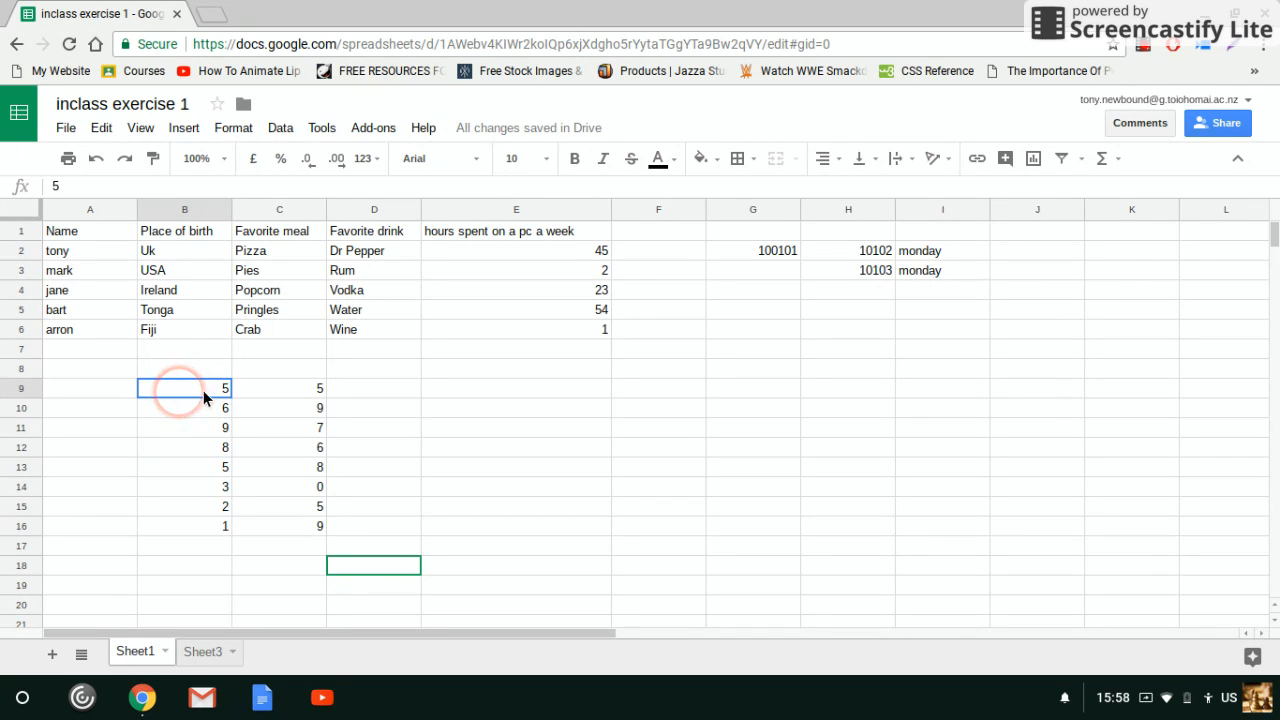
drag(203, 390, 277, 391)
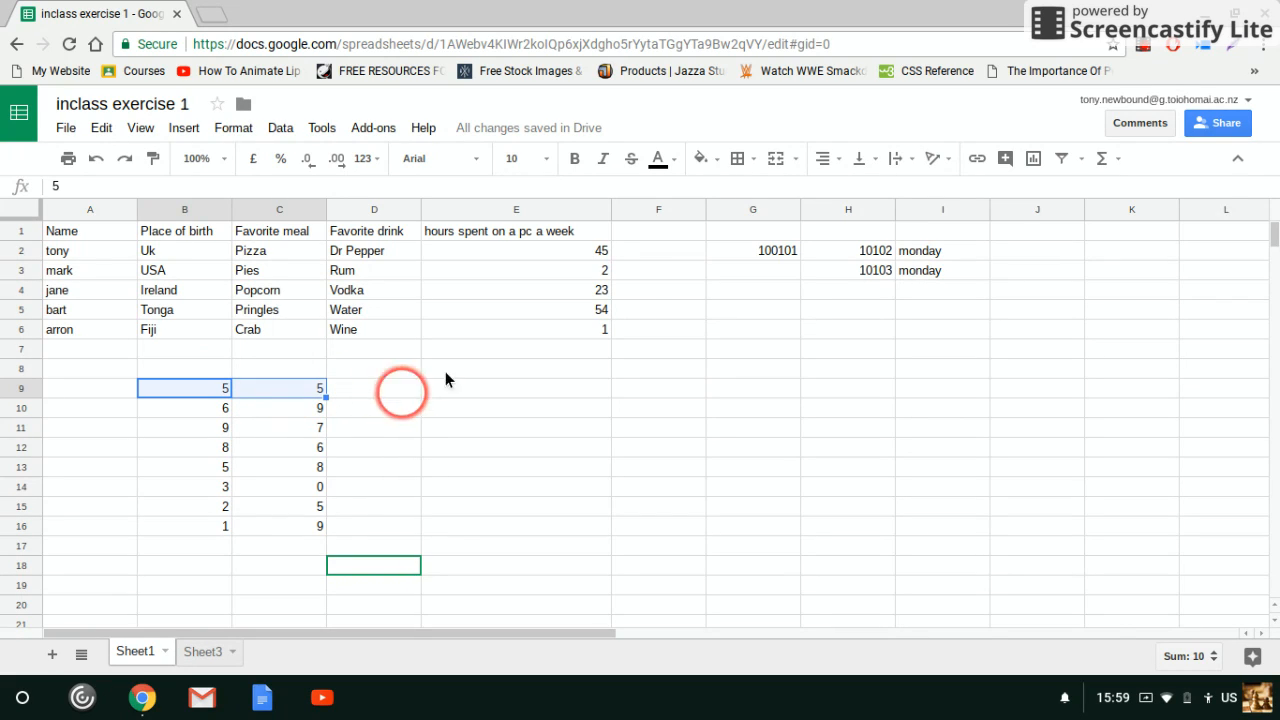
click(1103, 163)
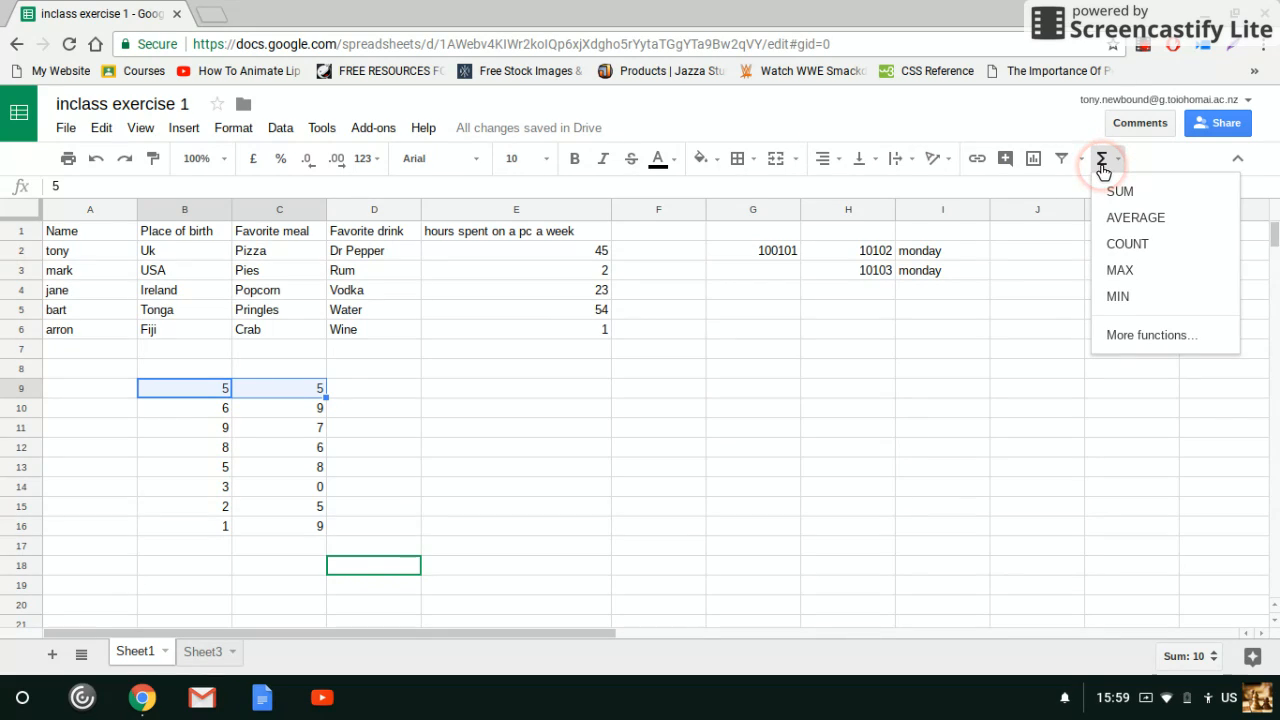
click(1124, 195)
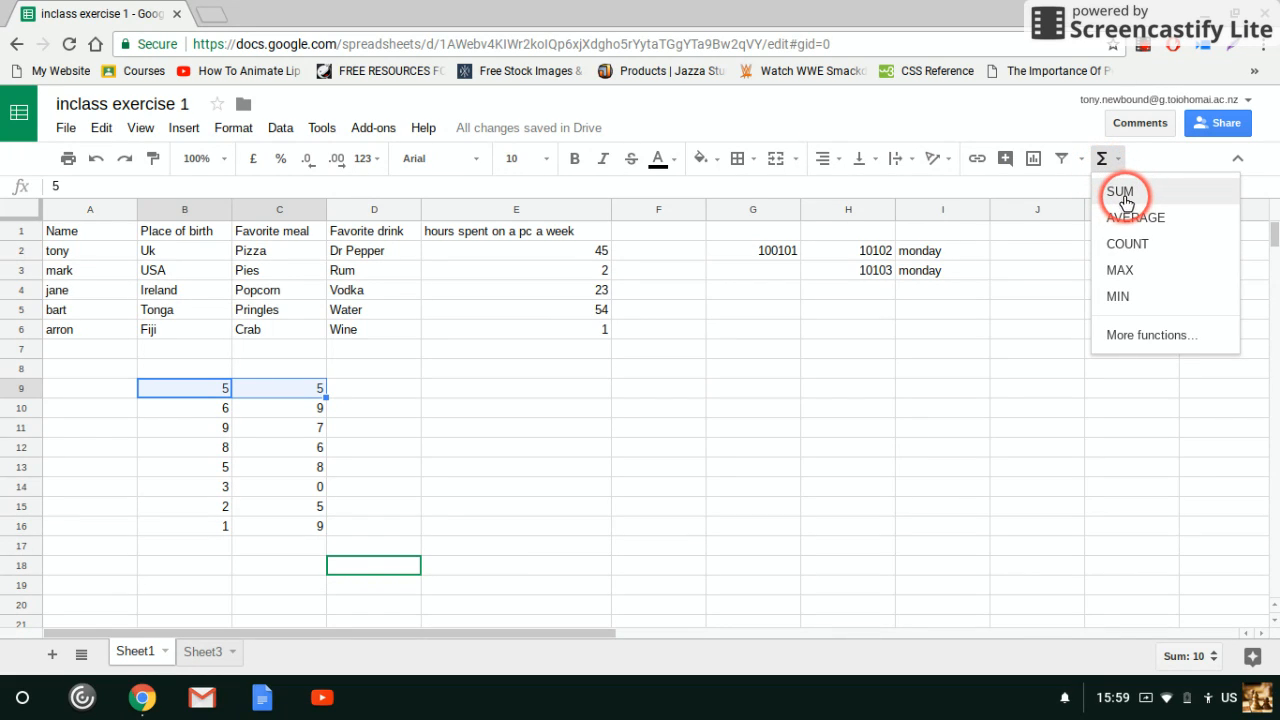
click(1124, 195)
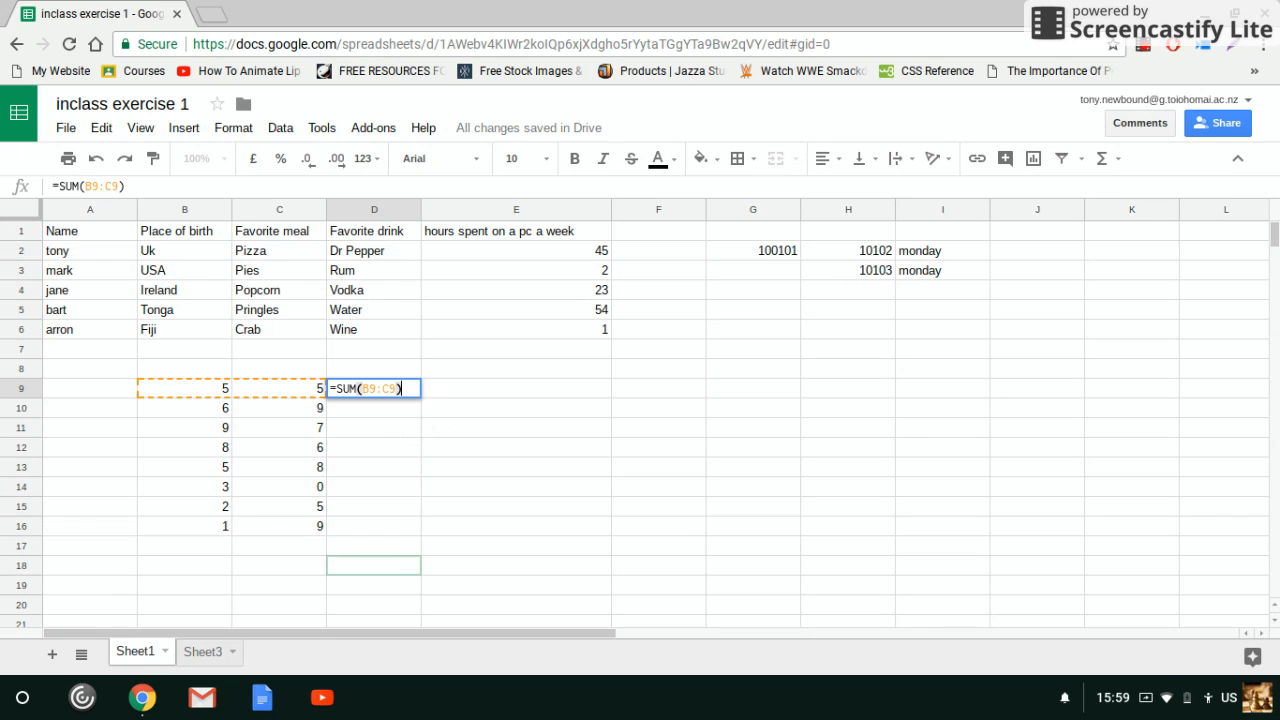
key(Return)
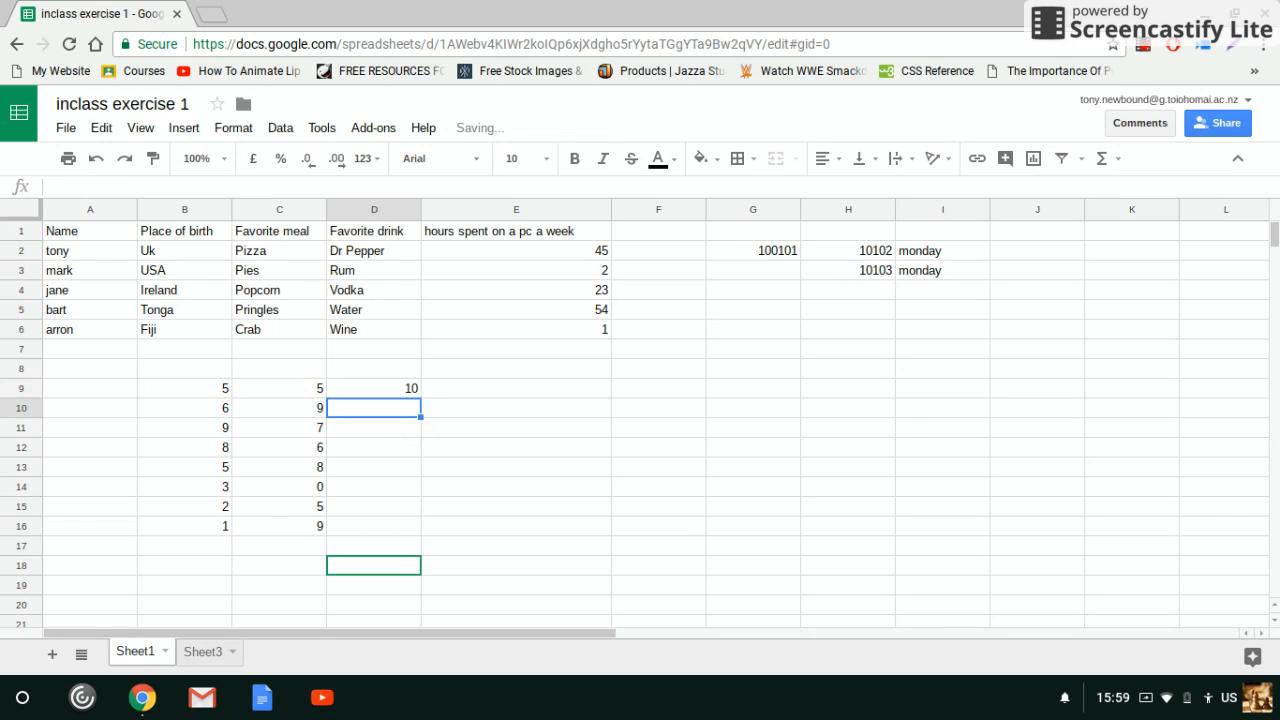
Fill the SUM formula from D9 down through D16
click(388, 390)
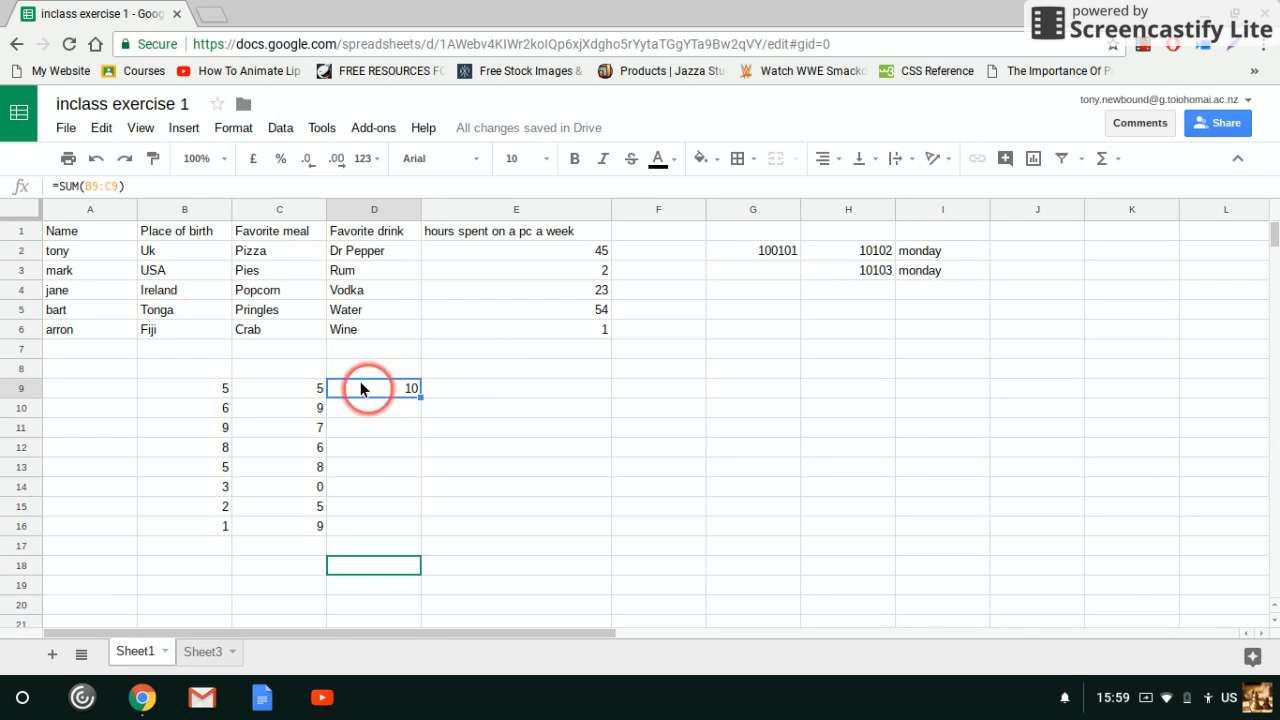
click(193, 398)
click(294, 391)
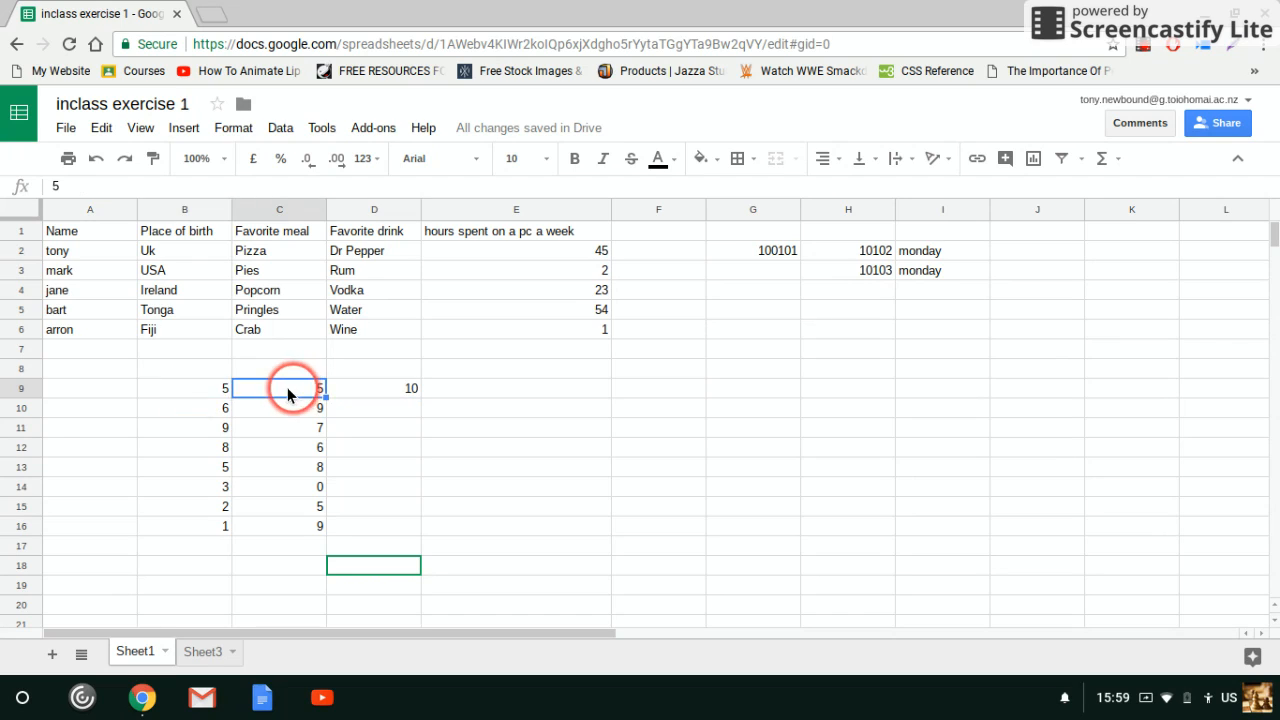
click(386, 396)
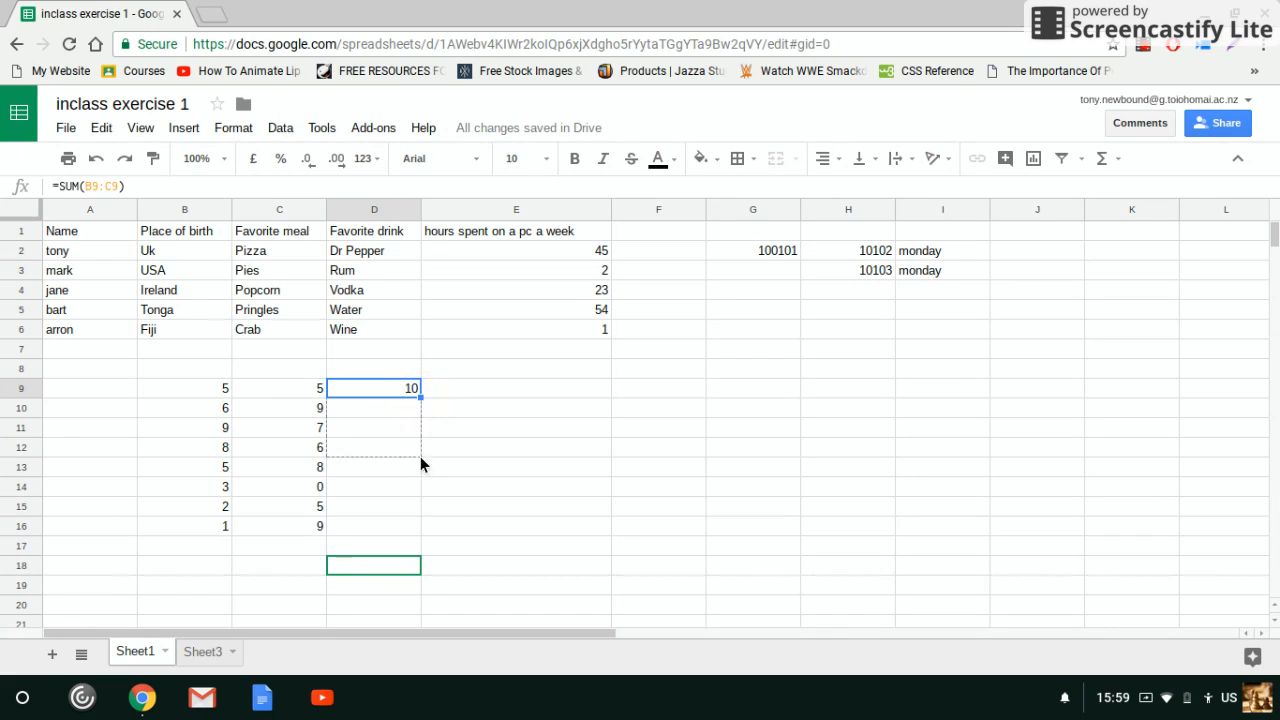
drag(417, 532, 417, 532)
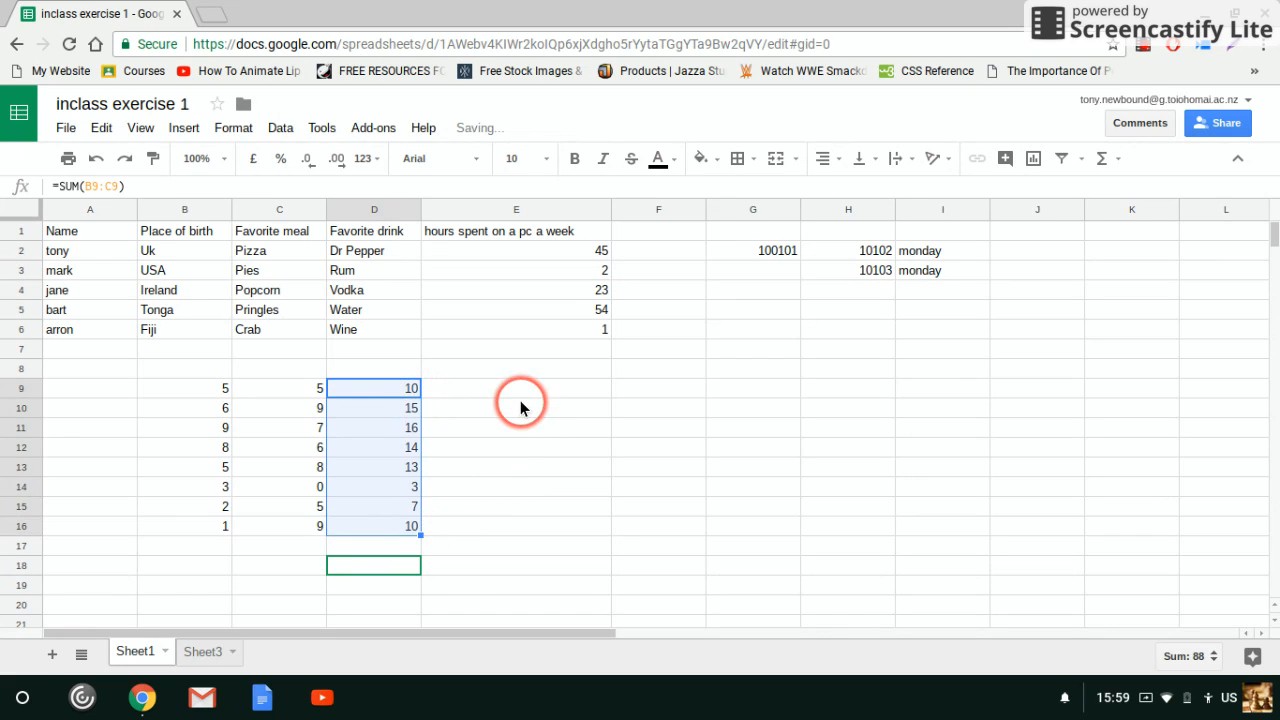
Examine the filled SUM formulas in D10 through D13 to compare their row references
click(349, 400)
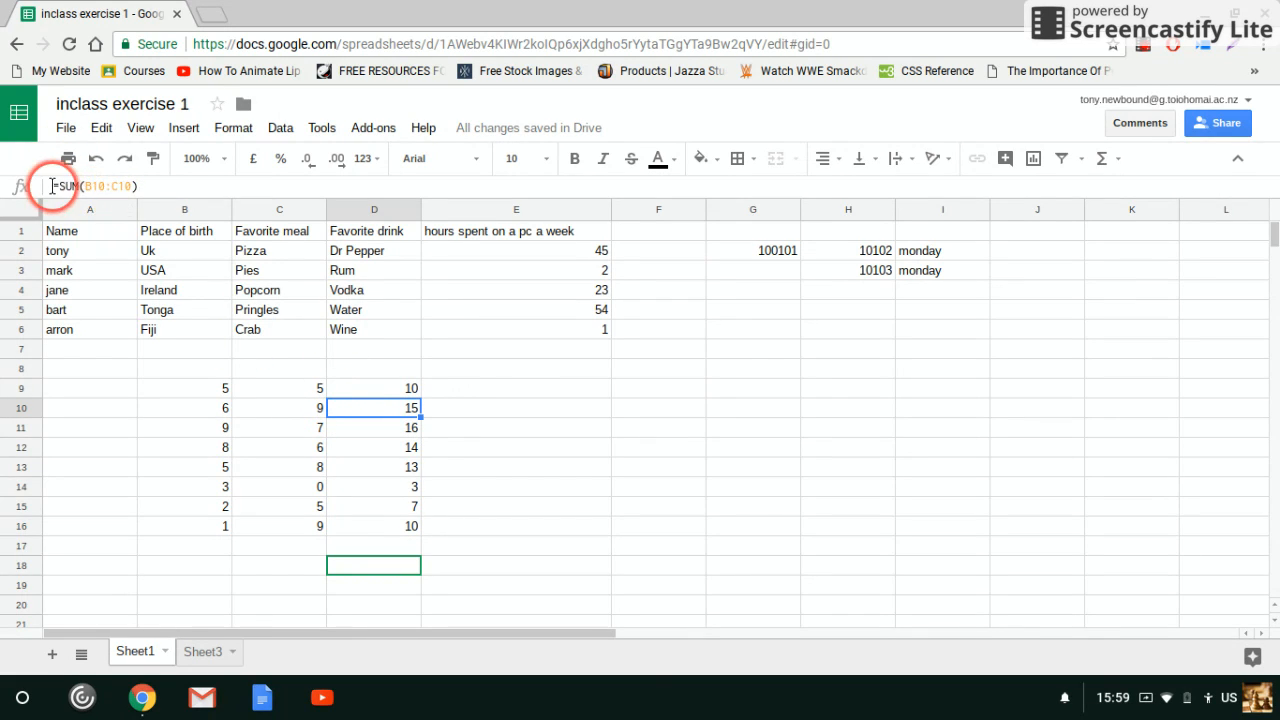
click(389, 429)
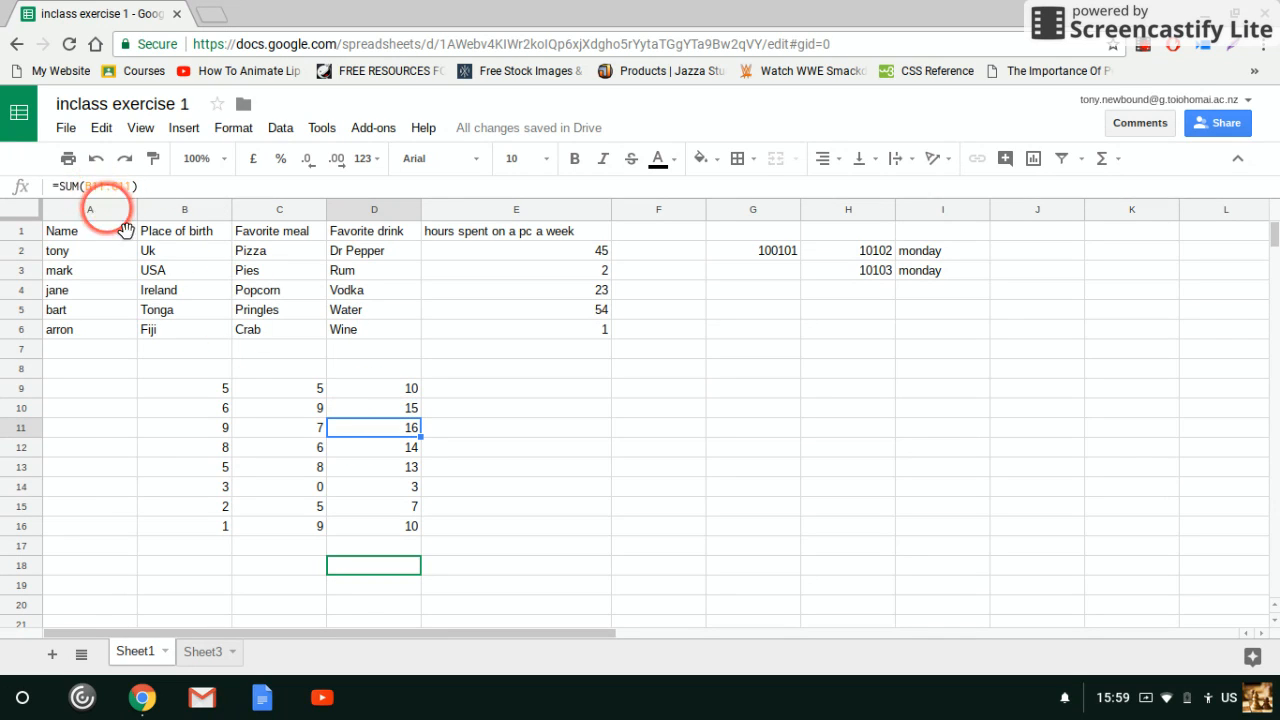
click(391, 449)
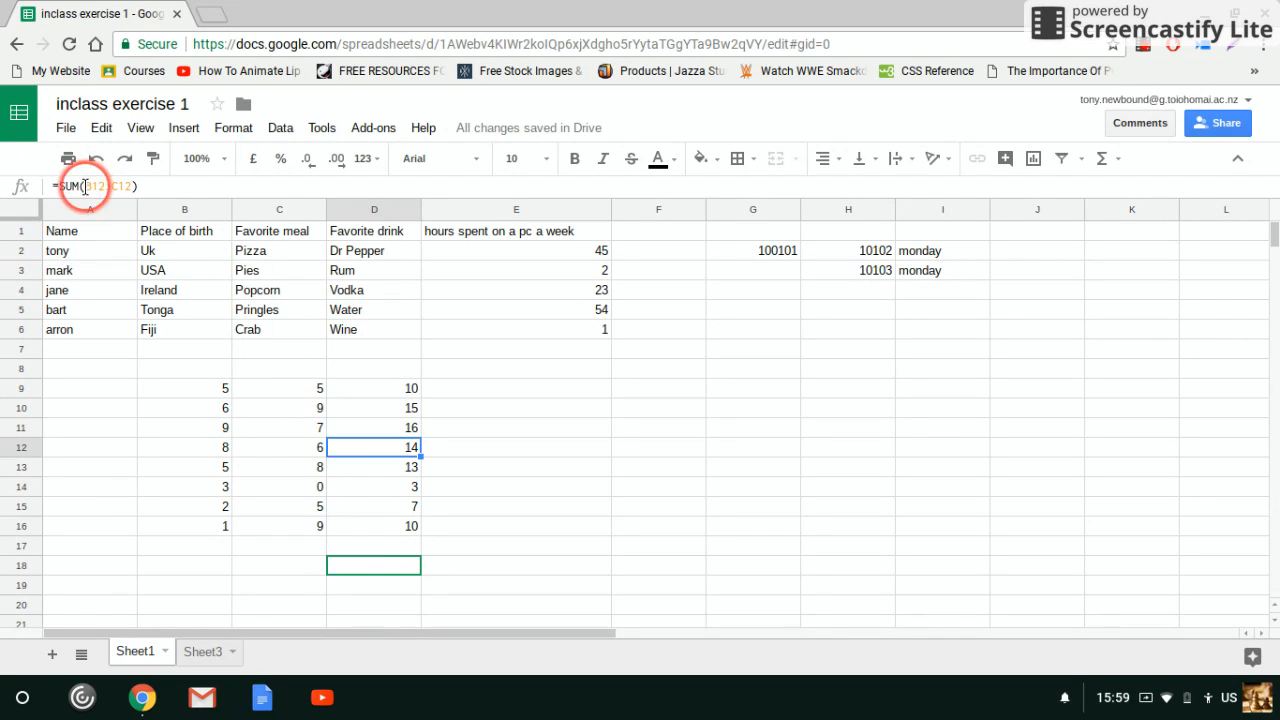
click(386, 468)
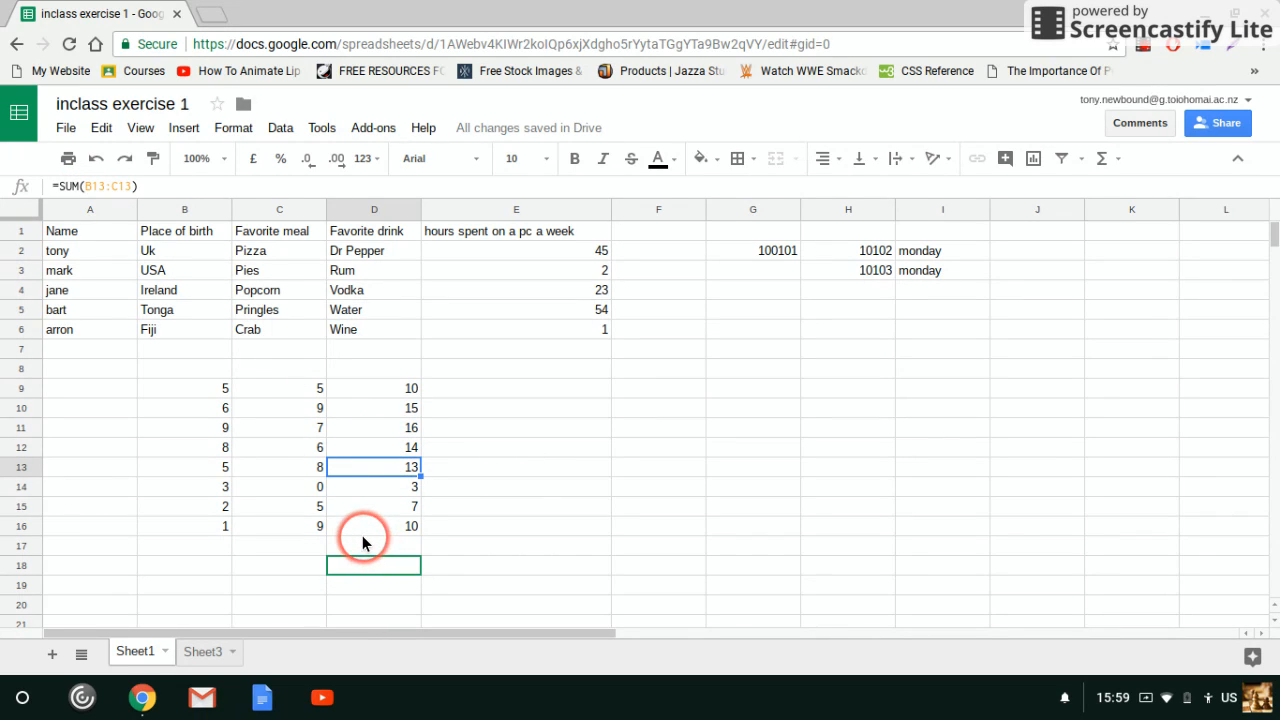
drag(357, 534, 366, 554)
click(515, 507)
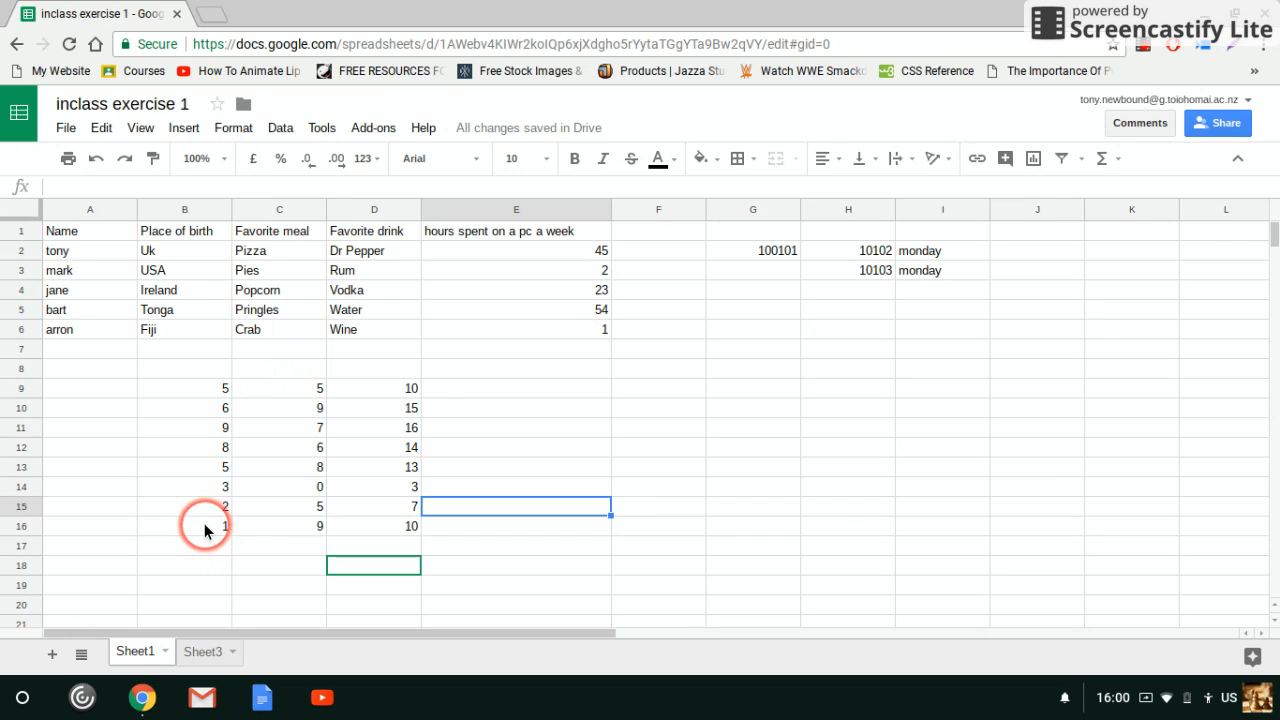
Calculate the average of B9:B16 with an AVERAGE formula in cell B17
drag(199, 388, 199, 518)
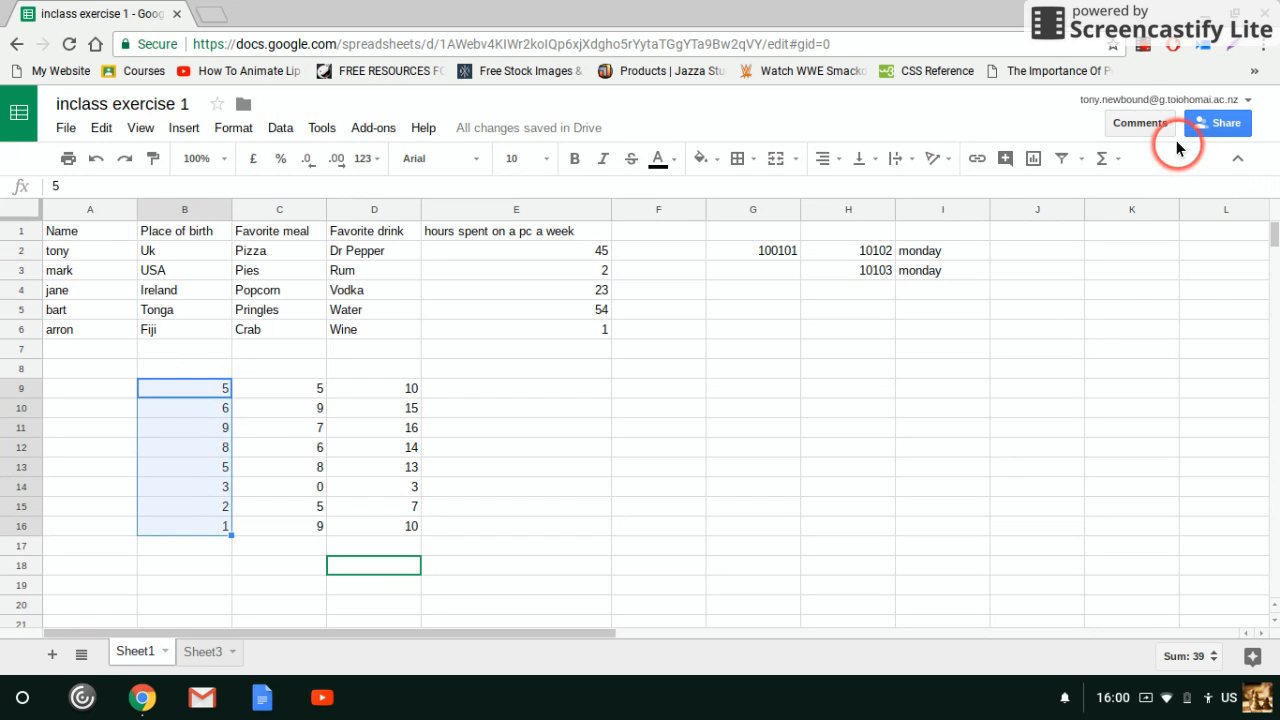
click(1114, 161)
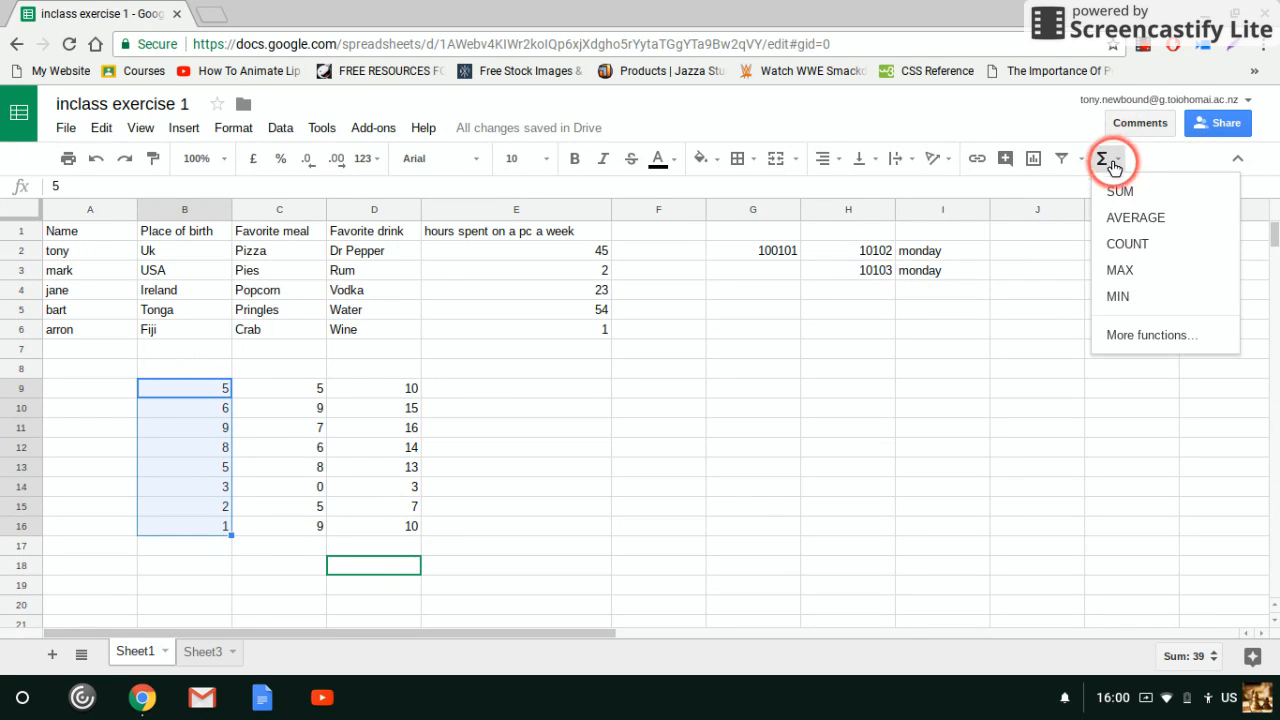
click(1136, 219)
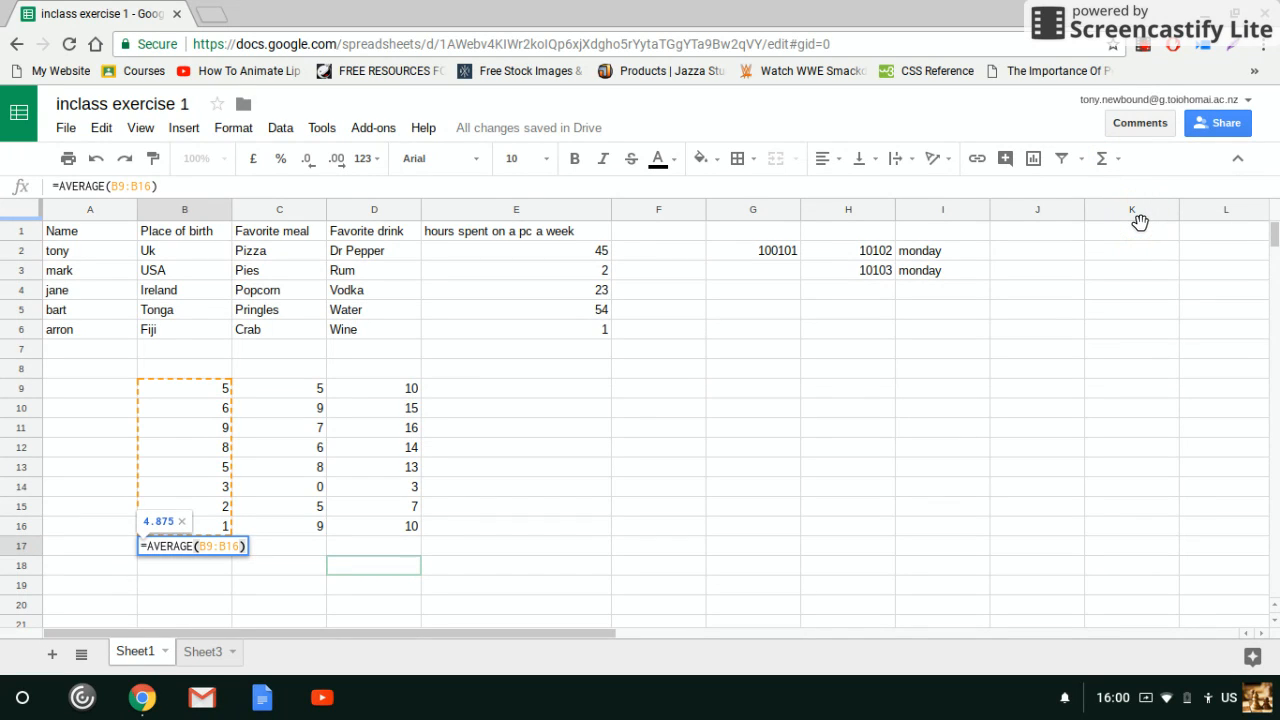
key(Return)
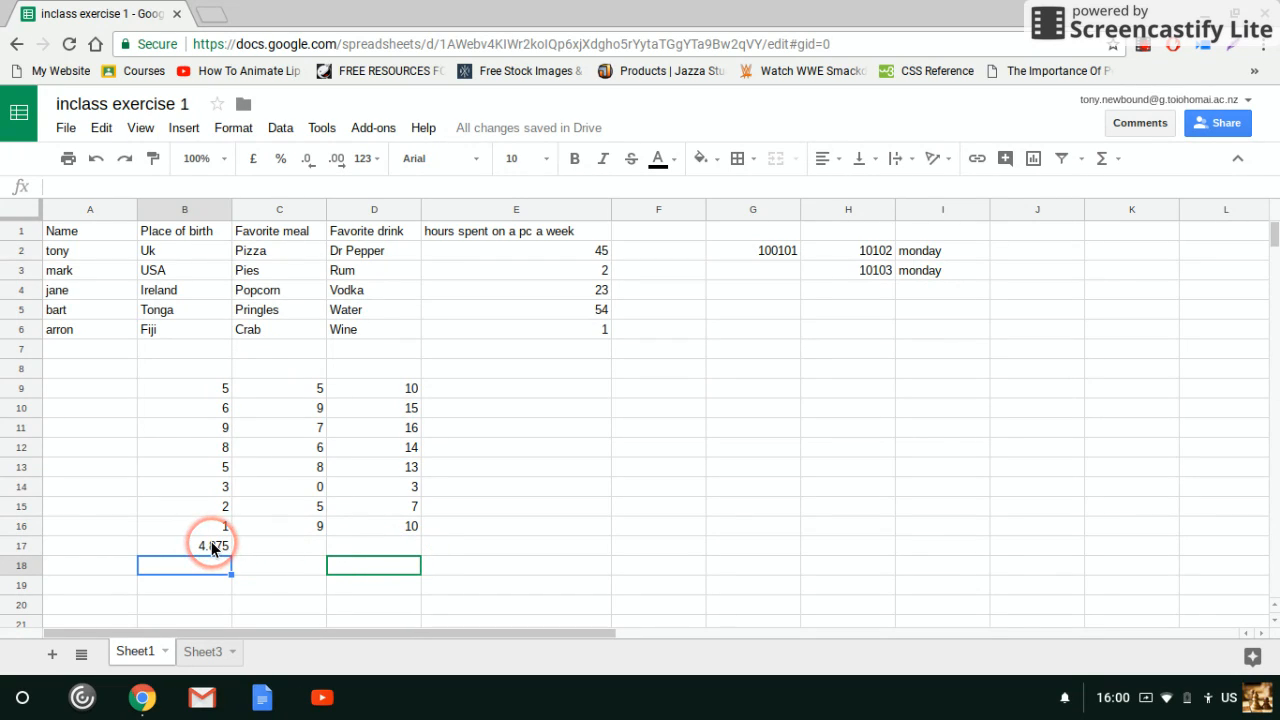
drag(303, 389, 310, 526)
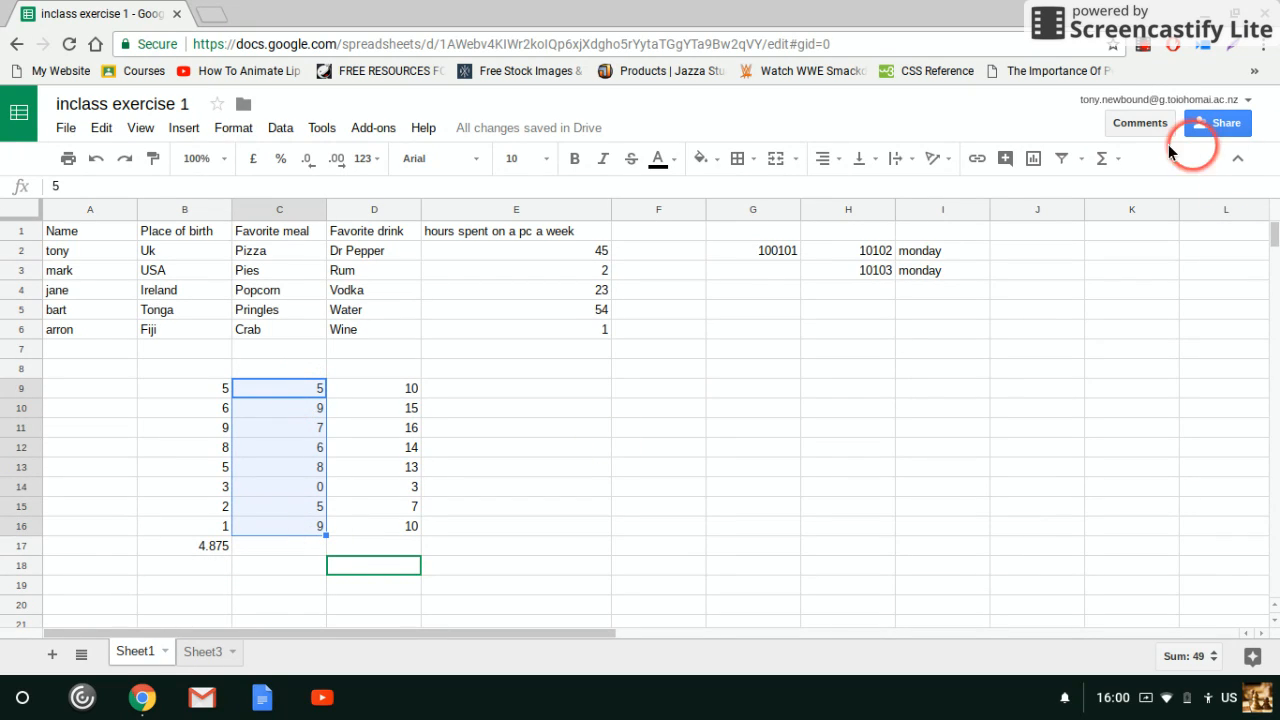
click(1102, 159)
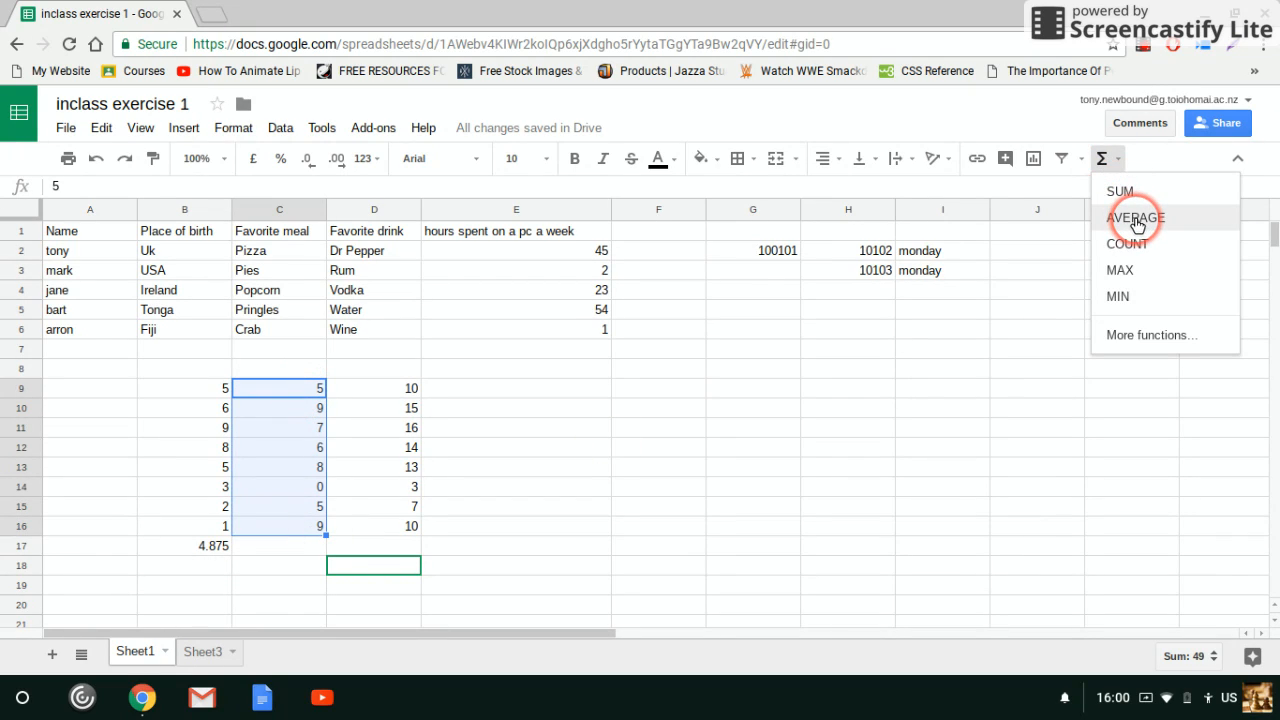
click(628, 463)
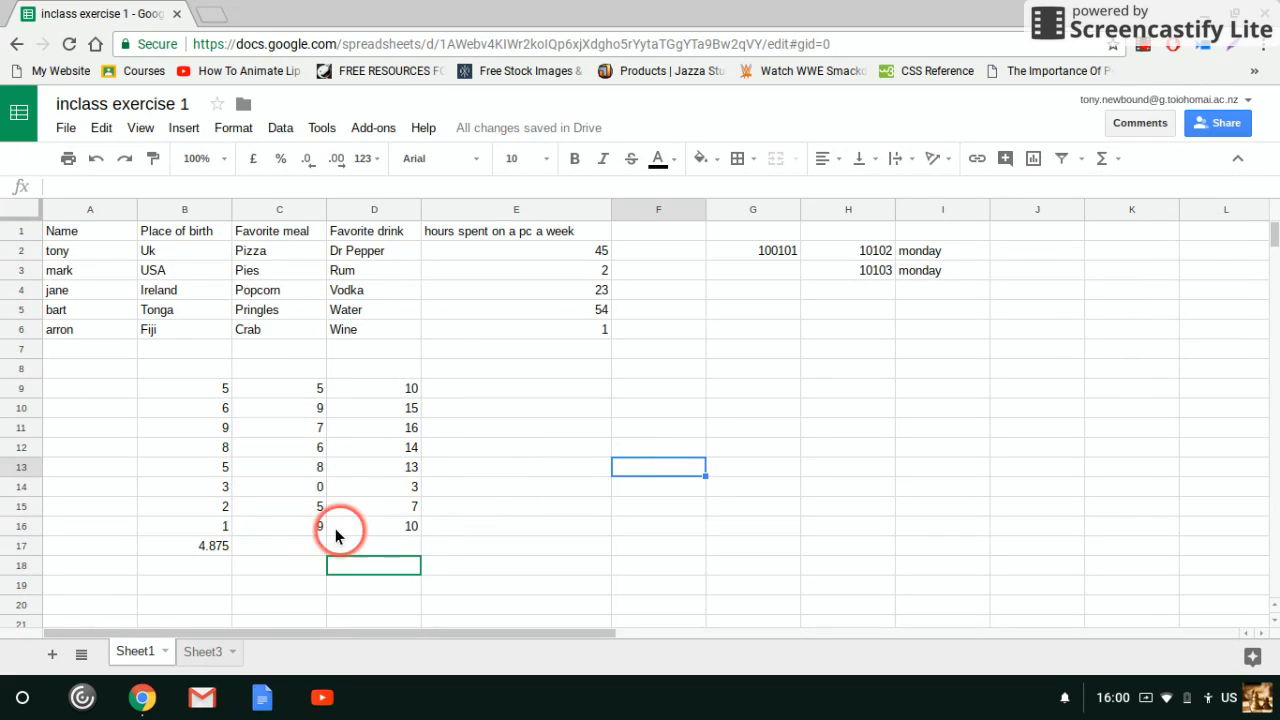
Fill the AVERAGE formula from B17 across through E17 and clear the surplus formula in E17
click(206, 548)
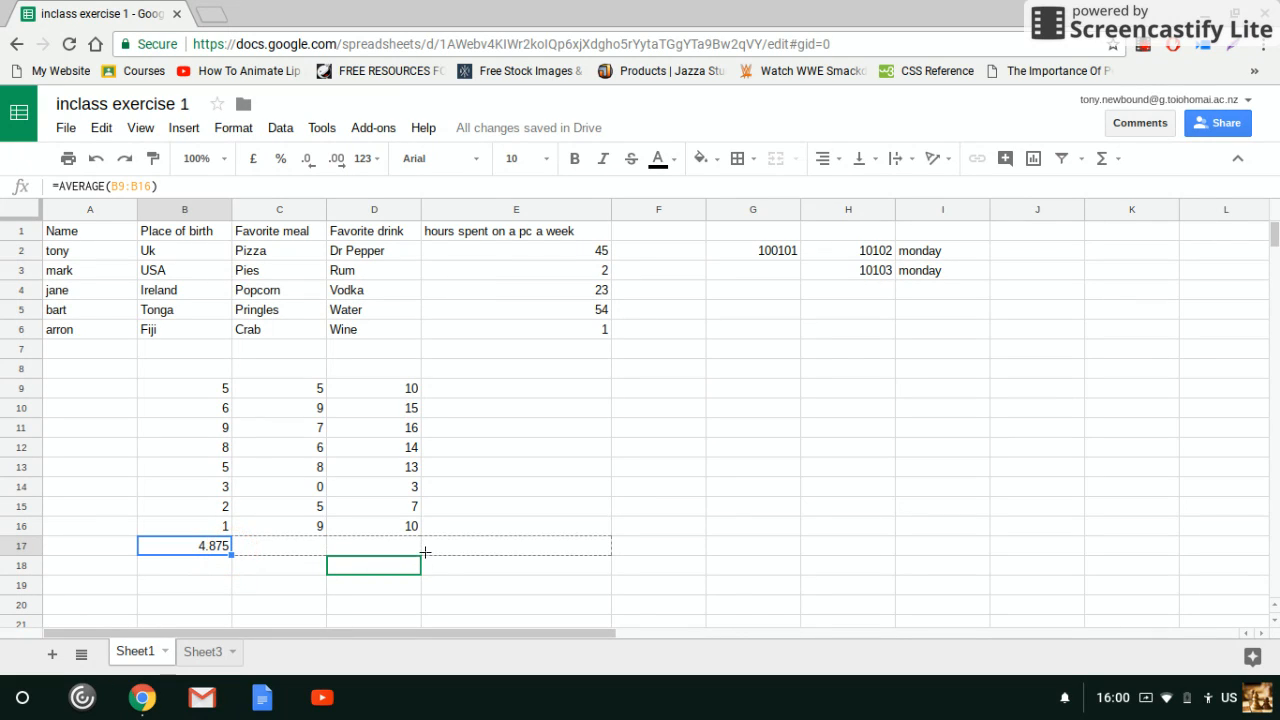
drag(425, 552, 429, 557)
click(540, 430)
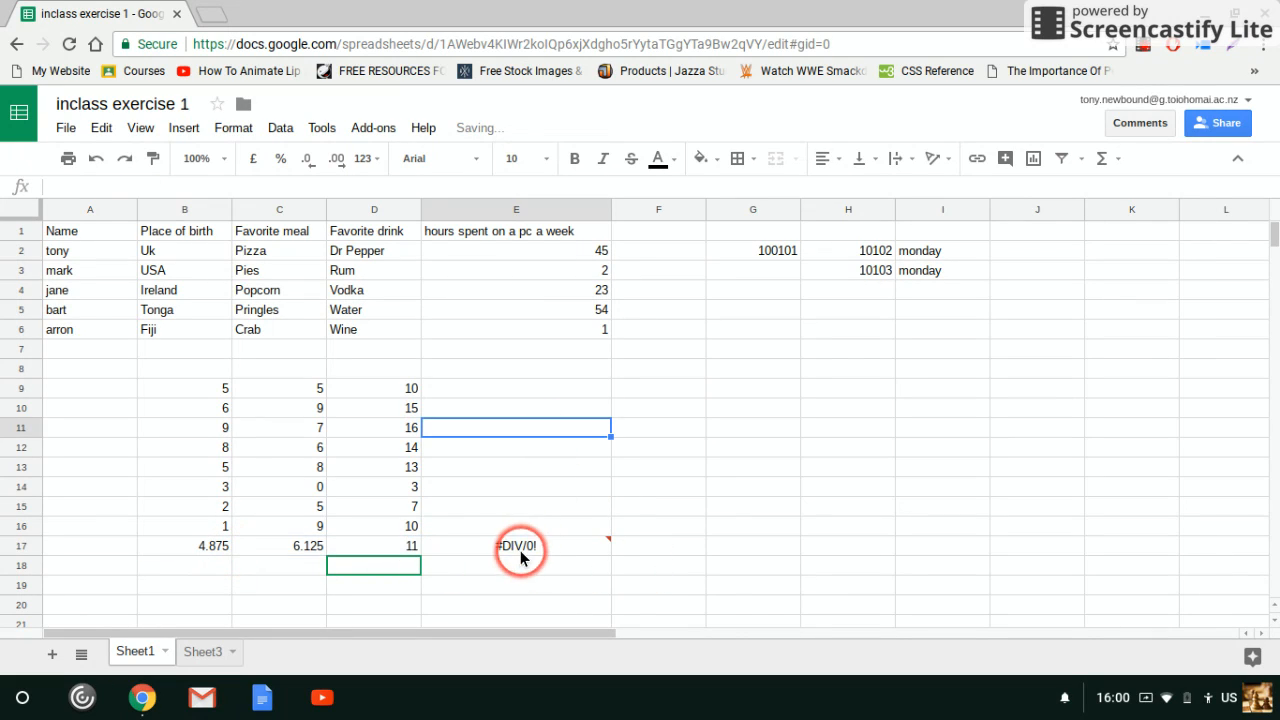
click(522, 550)
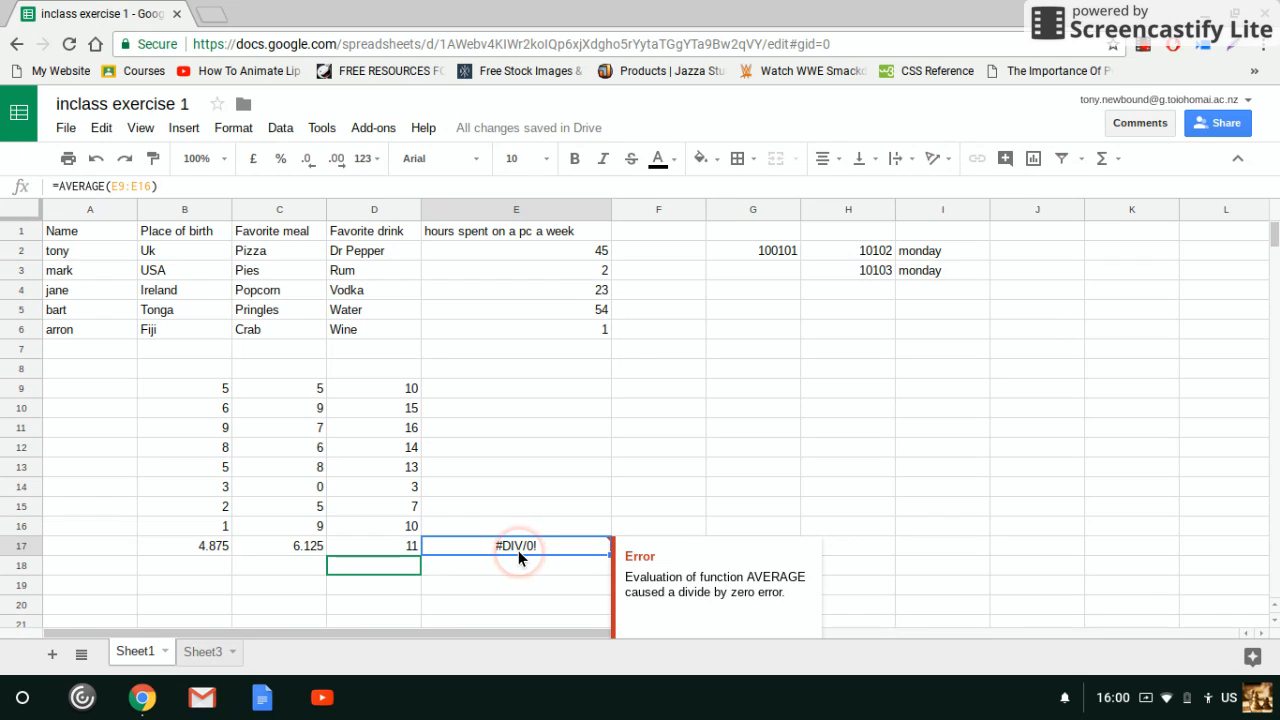
key(Delete)
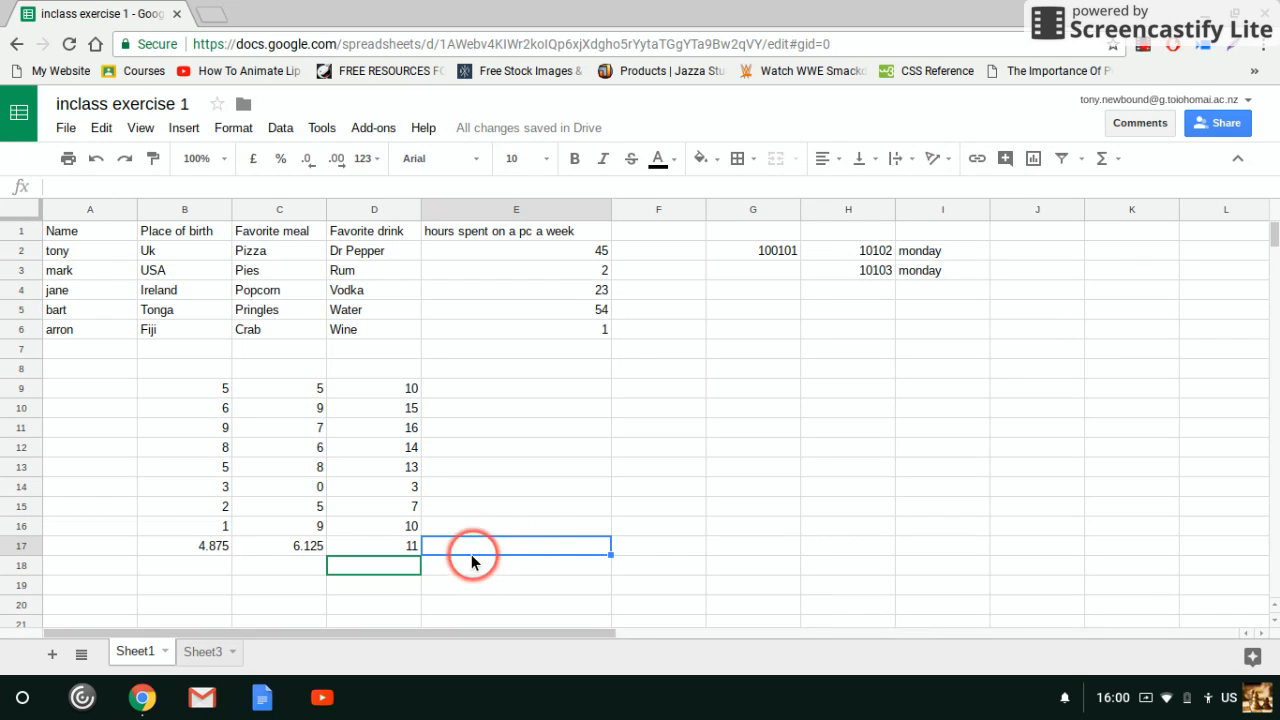
Examine the column references of the AVERAGE formulas in C17 and D17
click(226, 566)
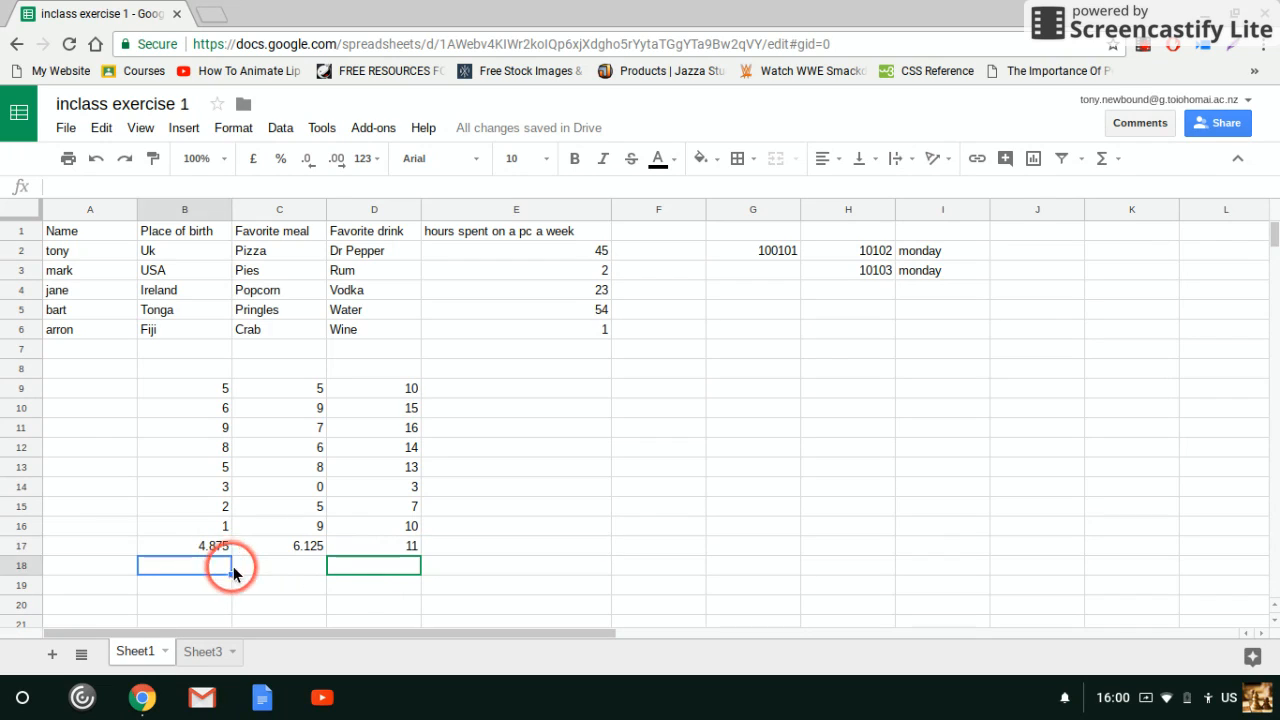
click(292, 548)
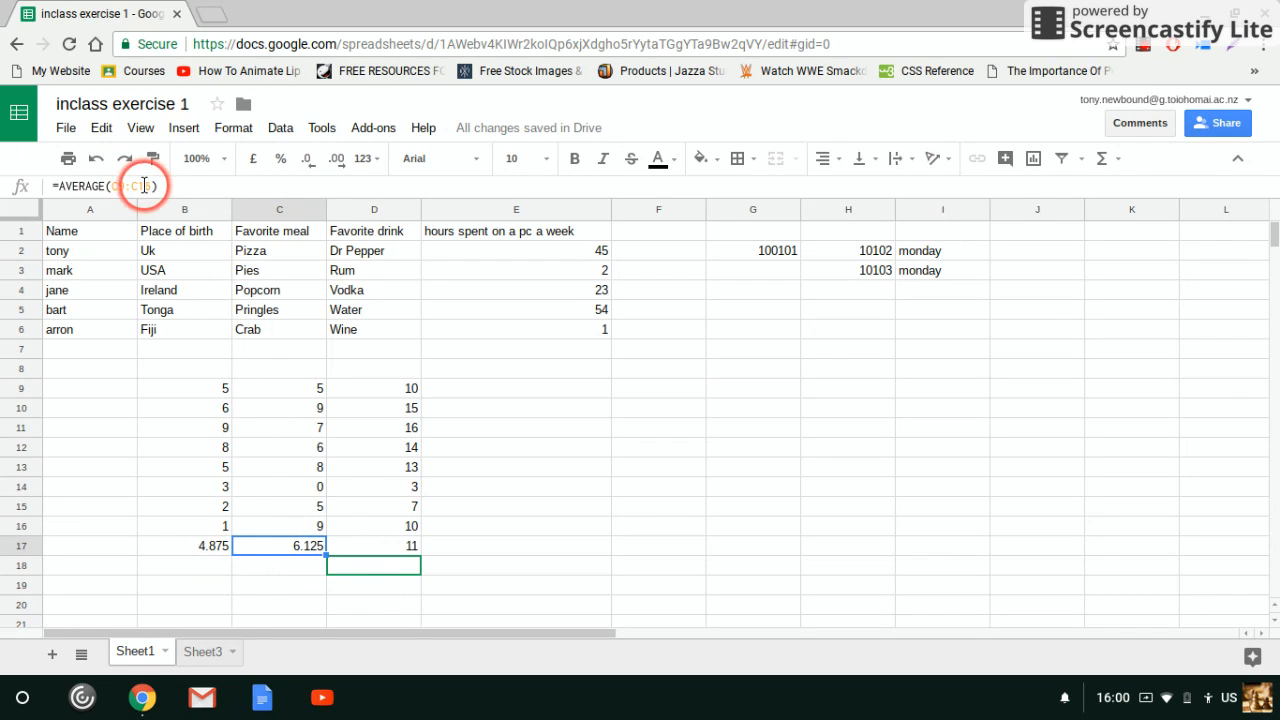
click(377, 546)
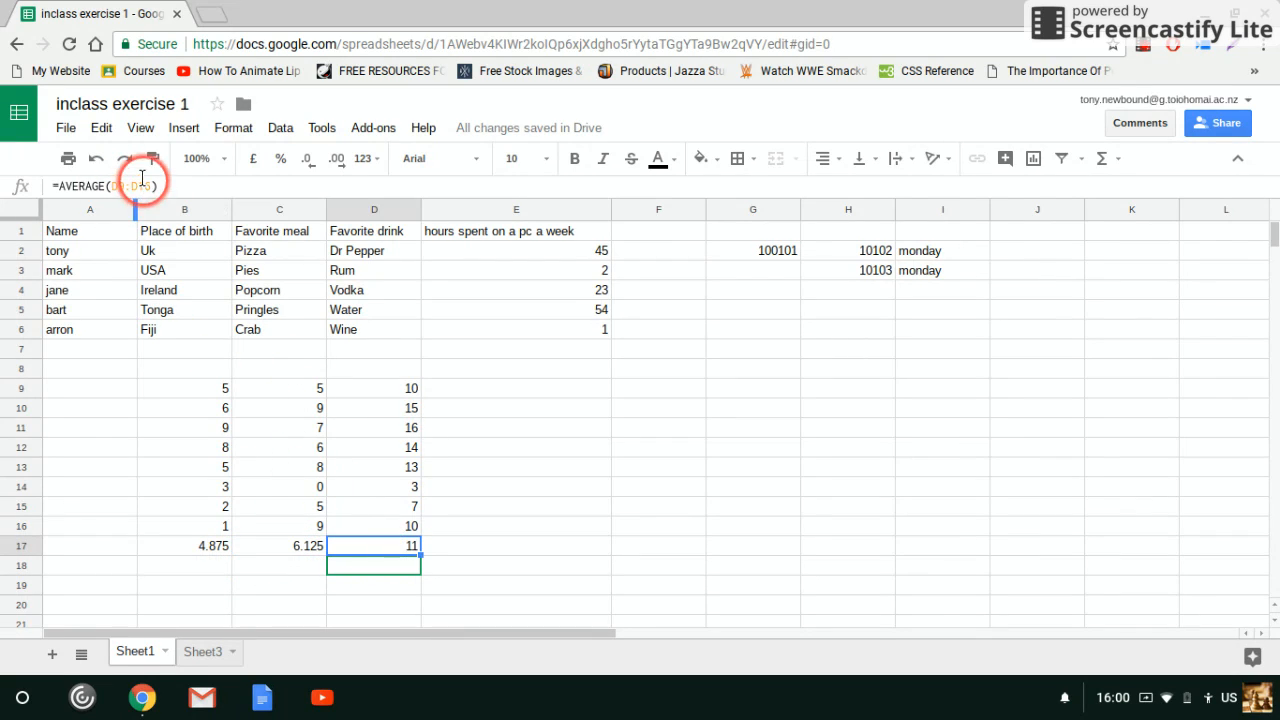
click(480, 588)
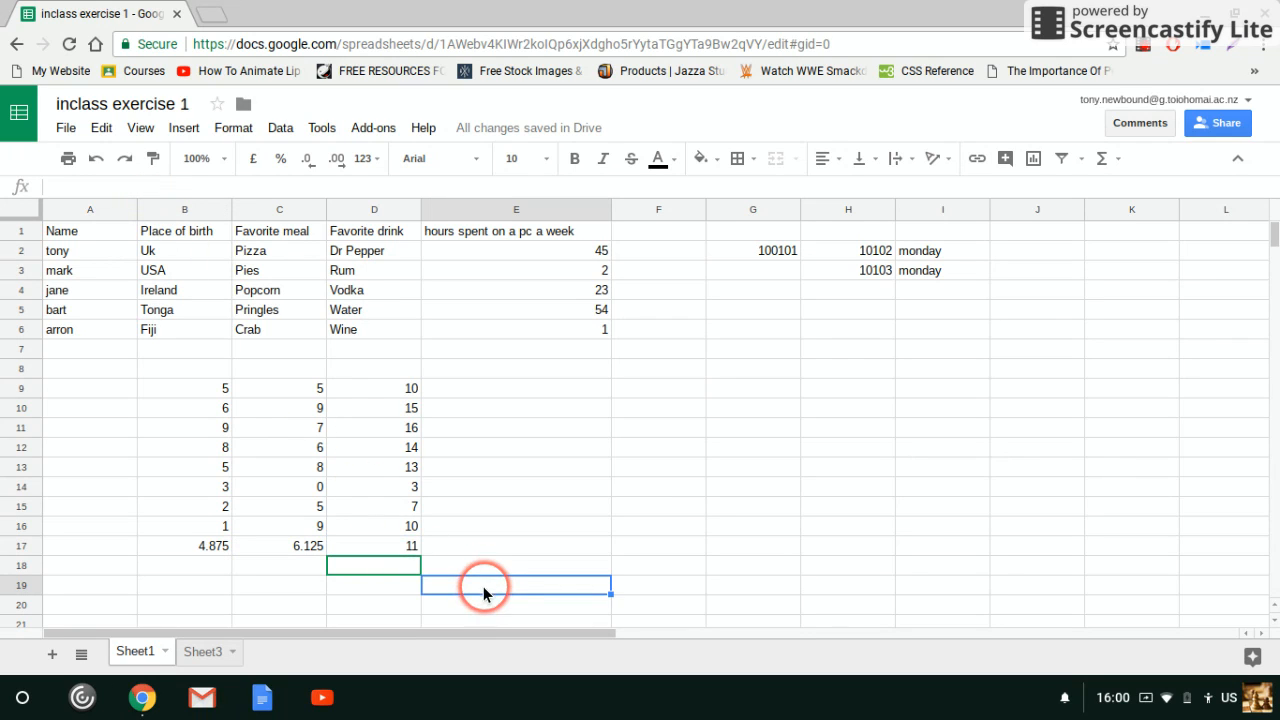